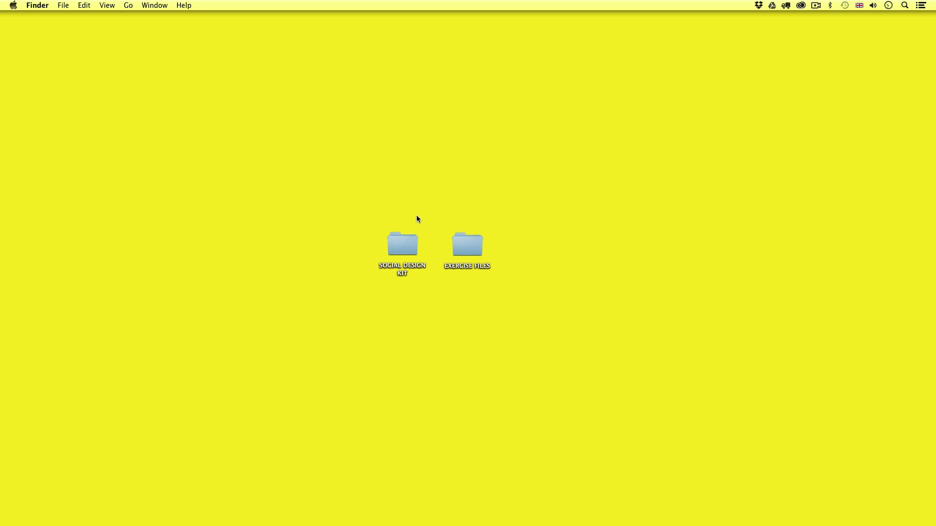
Open the SOCIAL DESIGN KIT folder and look over its FB, TWITTER, YOUTUBE and GOOGLE + folders
click(476, 248)
click(490, 346)
double_click(399, 244)
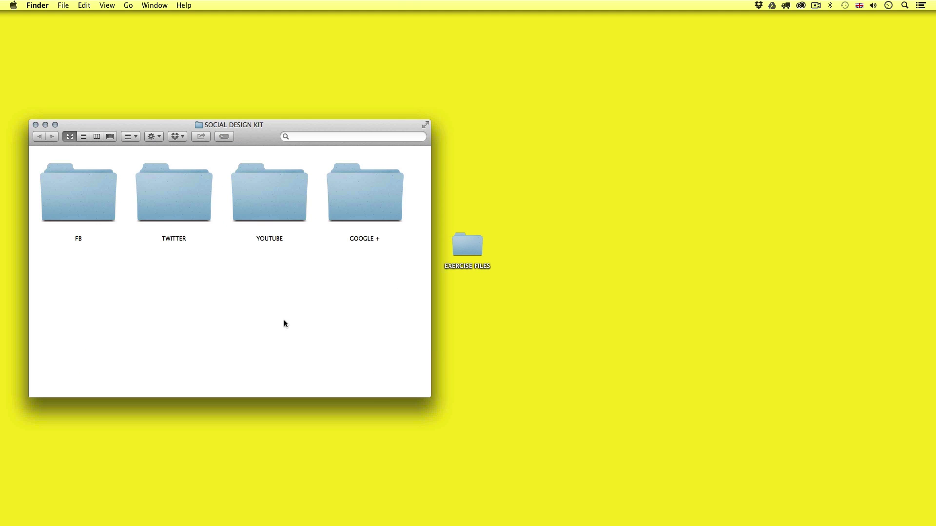
click(99, 184)
click(165, 217)
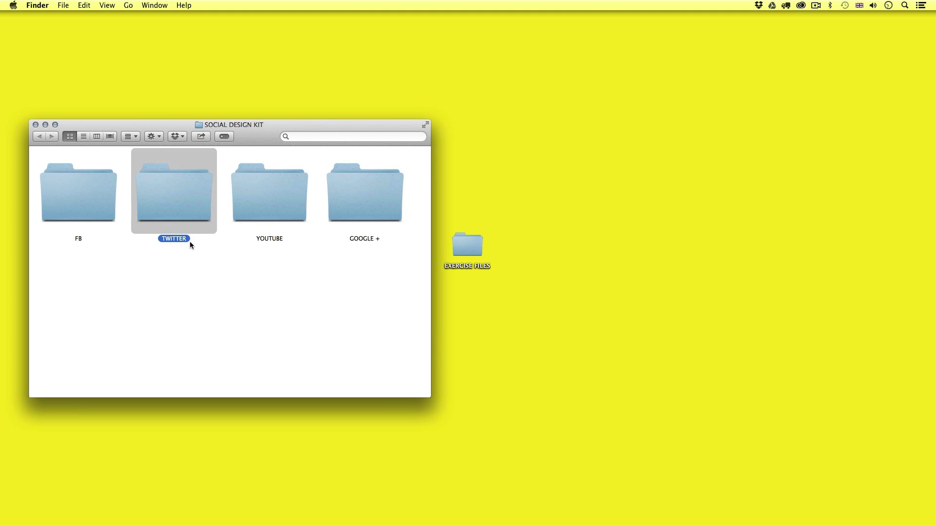
click(274, 214)
click(355, 225)
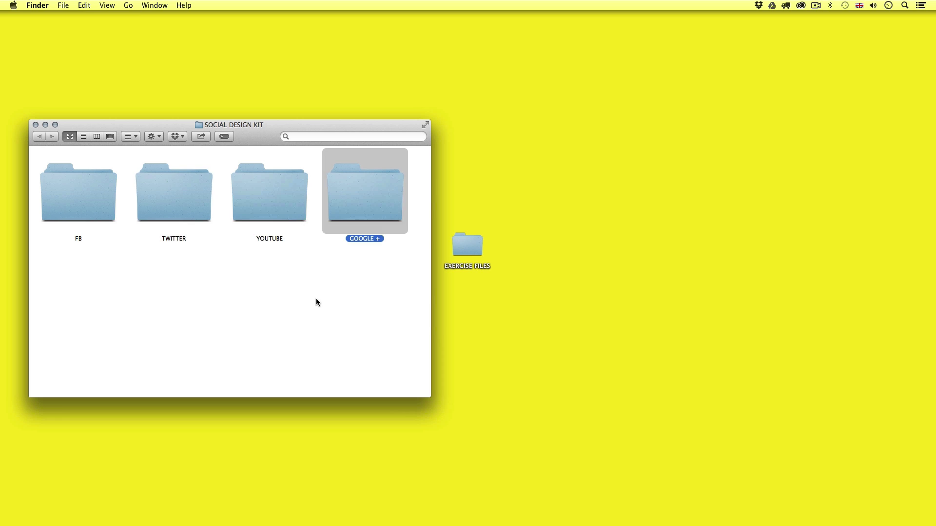
click(279, 301)
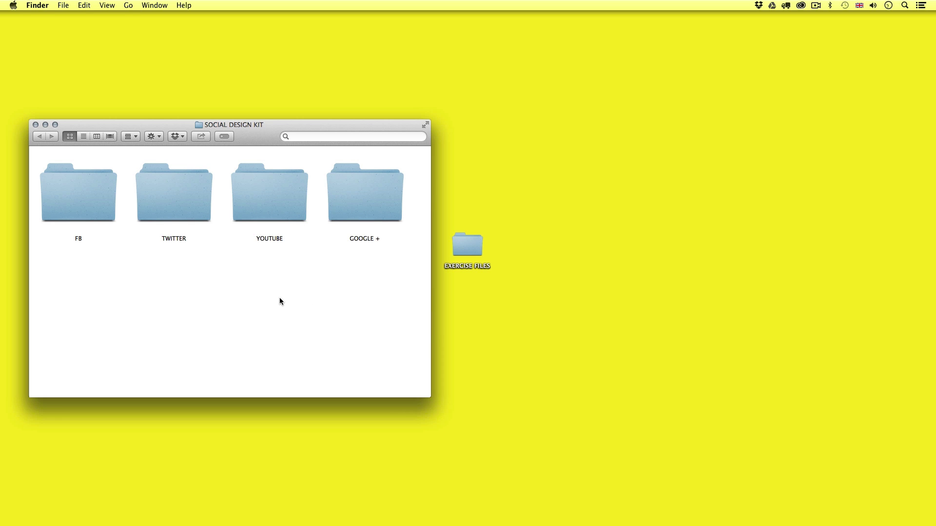
Open the YOUTUBE folder and review its profile image, profile header, thumbnail and YT_DEMO files
click(272, 219)
double_click(267, 194)
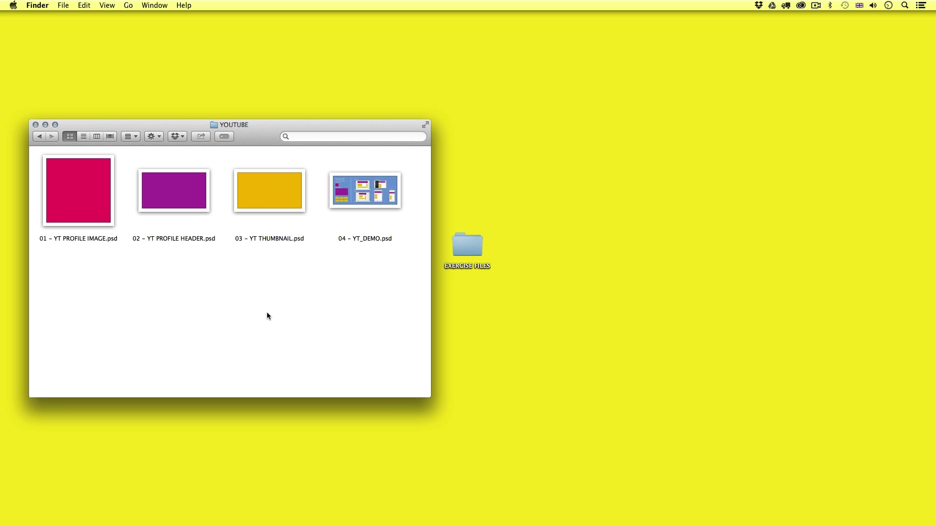
click(102, 205)
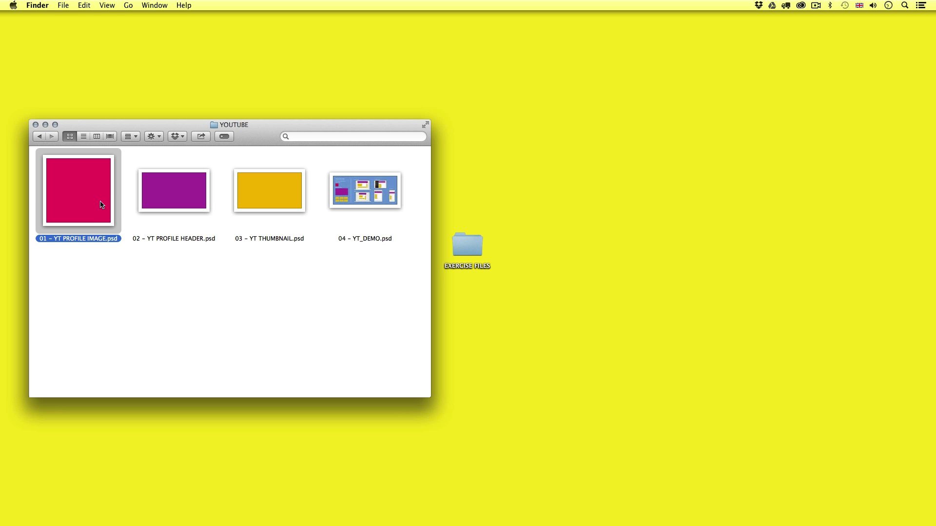
click(185, 205)
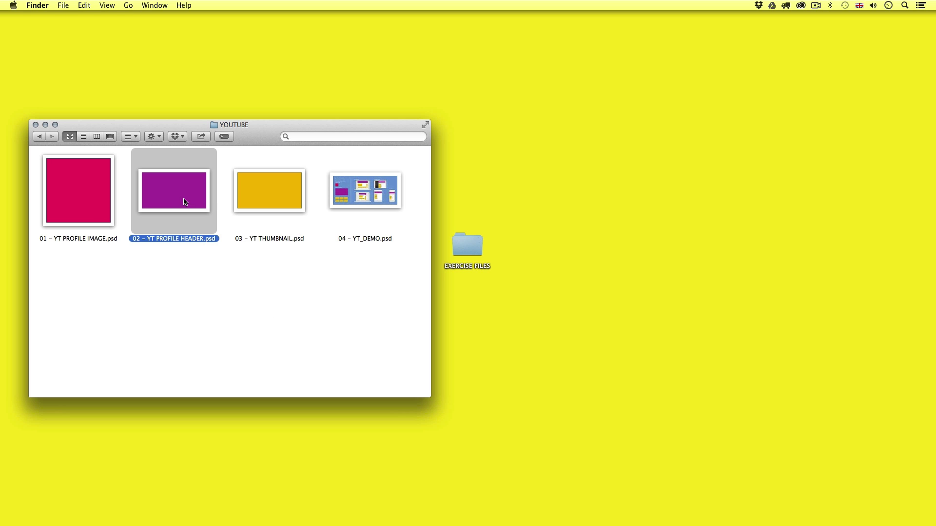
click(264, 201)
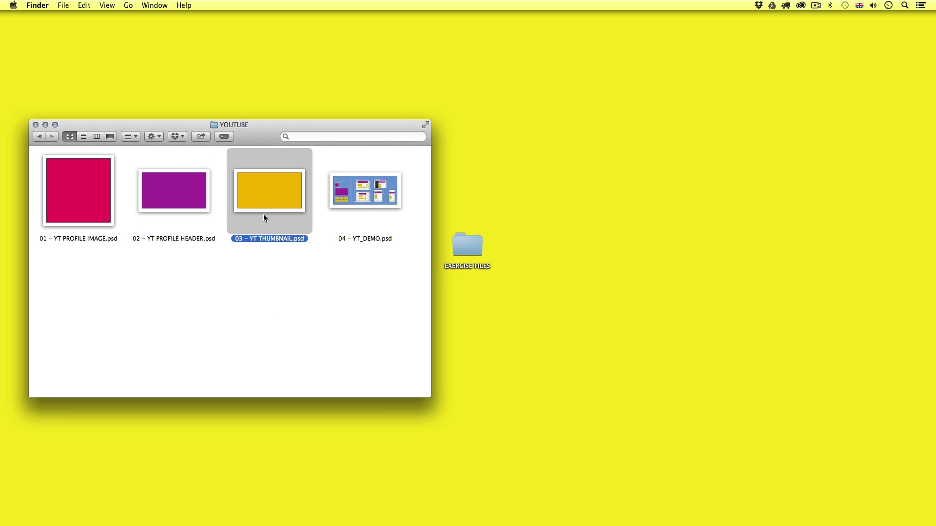
click(353, 189)
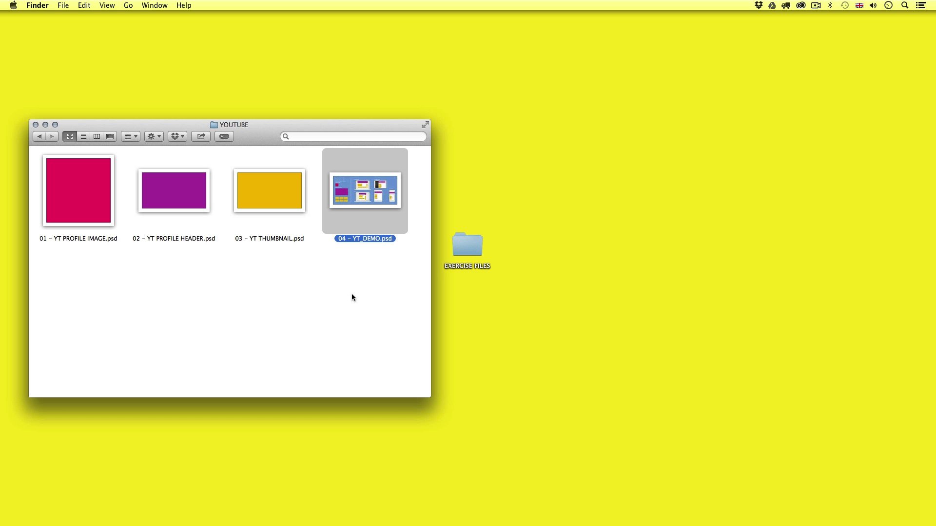
click(112, 209)
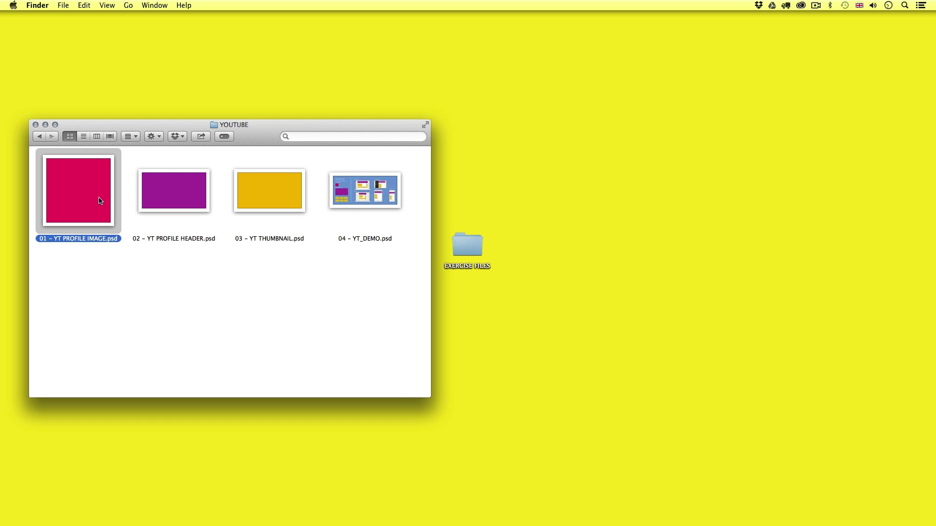
click(169, 190)
click(248, 198)
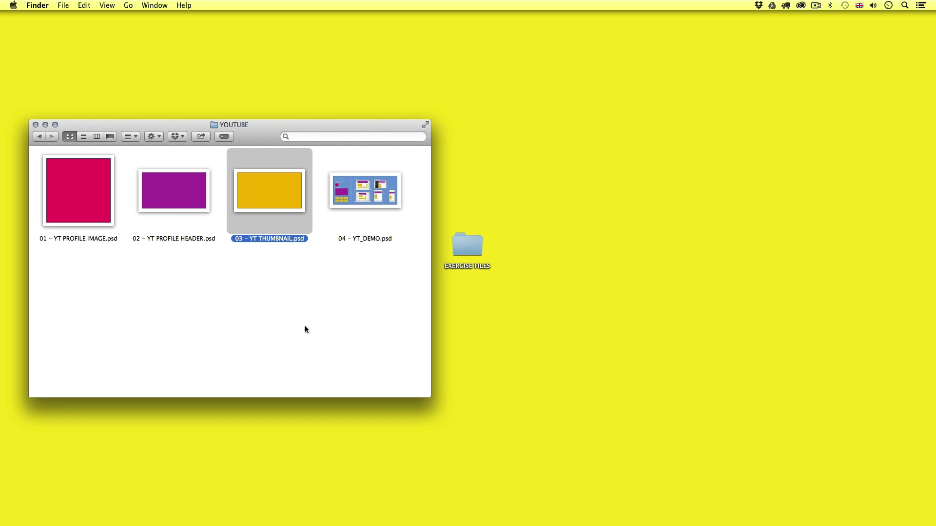
click(354, 185)
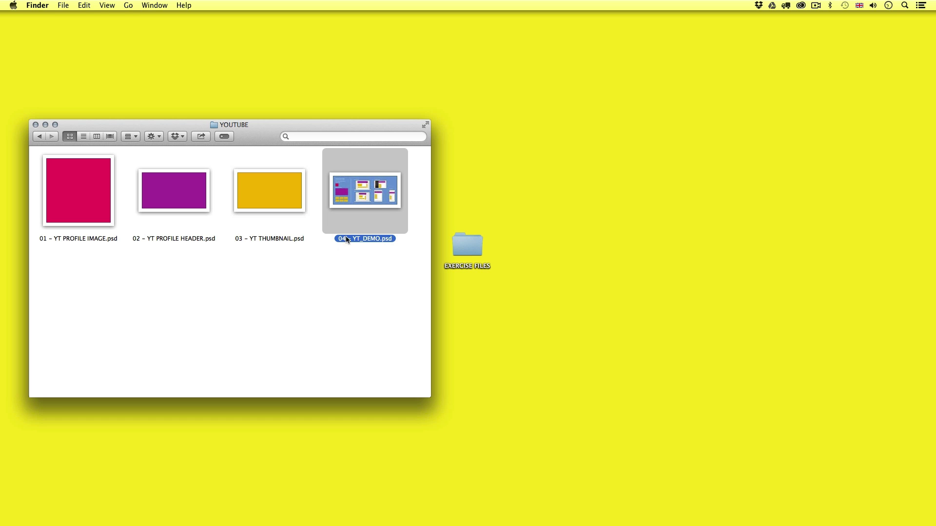
Open YT_DEMO in Photoshop, hide its guides and zoom in on the laptop mock-up
double_click(356, 198)
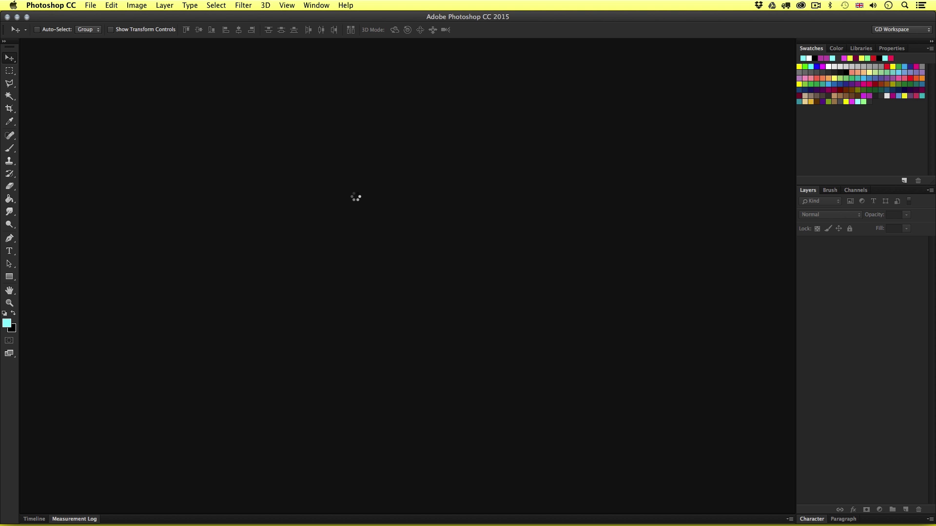
key(super+semicolon)
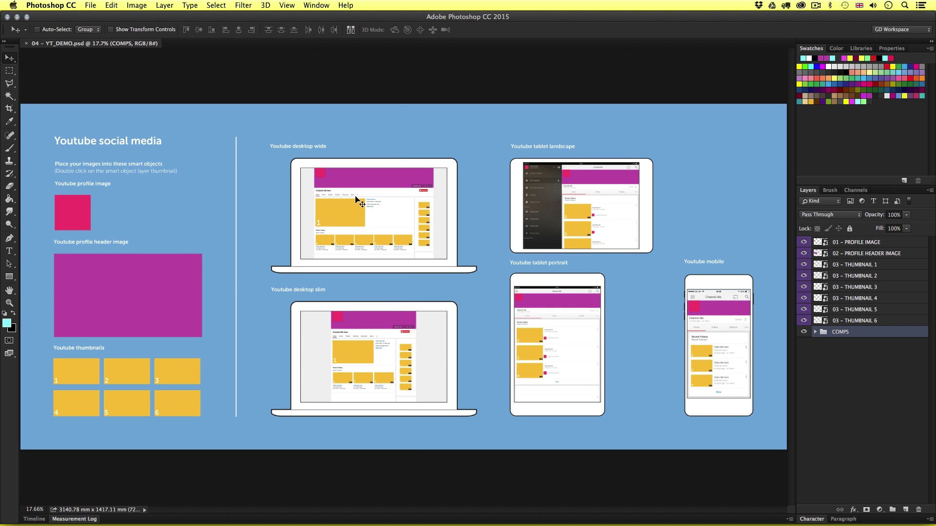
key(z)
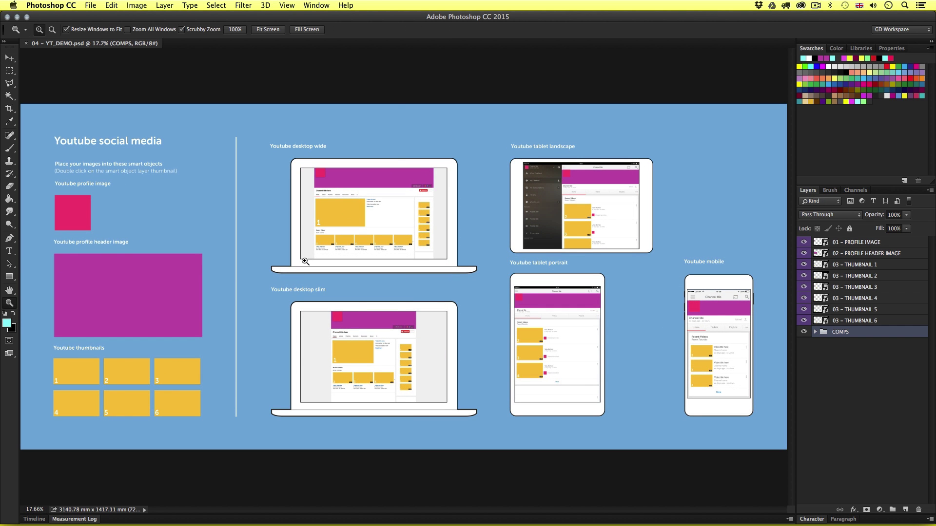
double_click(306, 261)
Pan across the tablet, mobile and desktop comps, then fit the whole layout on screen
drag(647, 257, 428, 230)
drag(604, 232, 302, 209)
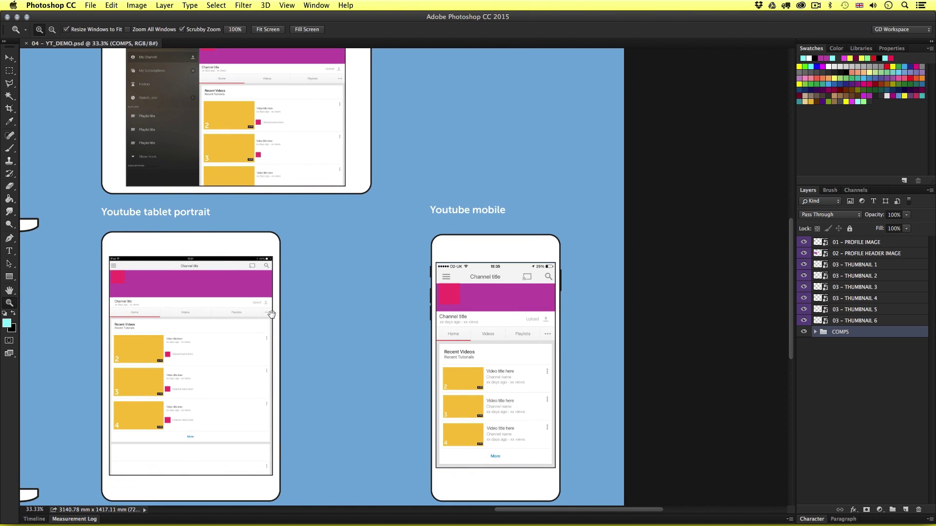
drag(278, 309, 501, 309)
drag(194, 212, 432, 305)
drag(219, 292, 434, 305)
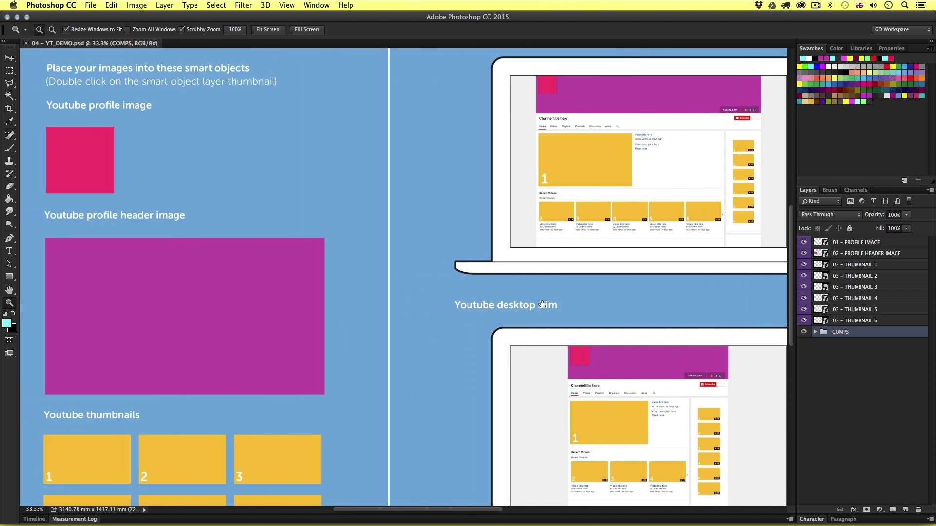
drag(287, 296, 381, 239)
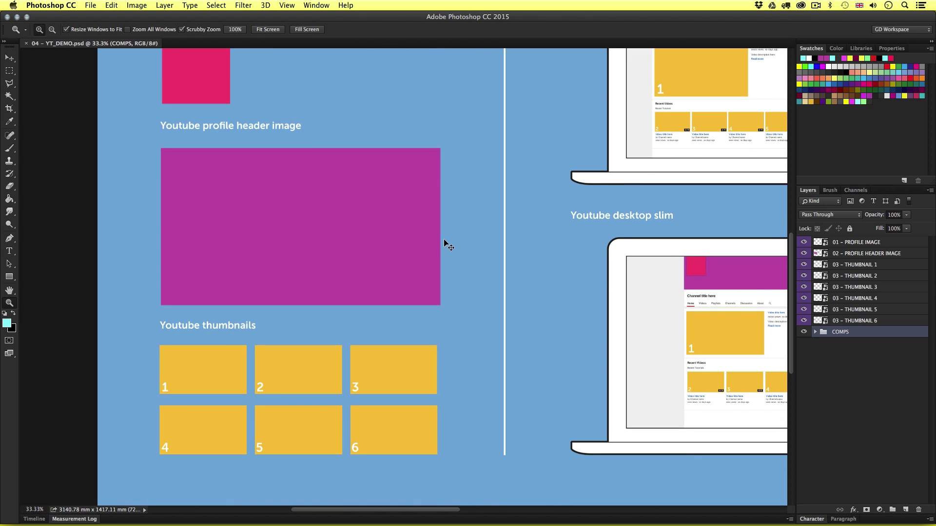
key(super+0)
key(v)
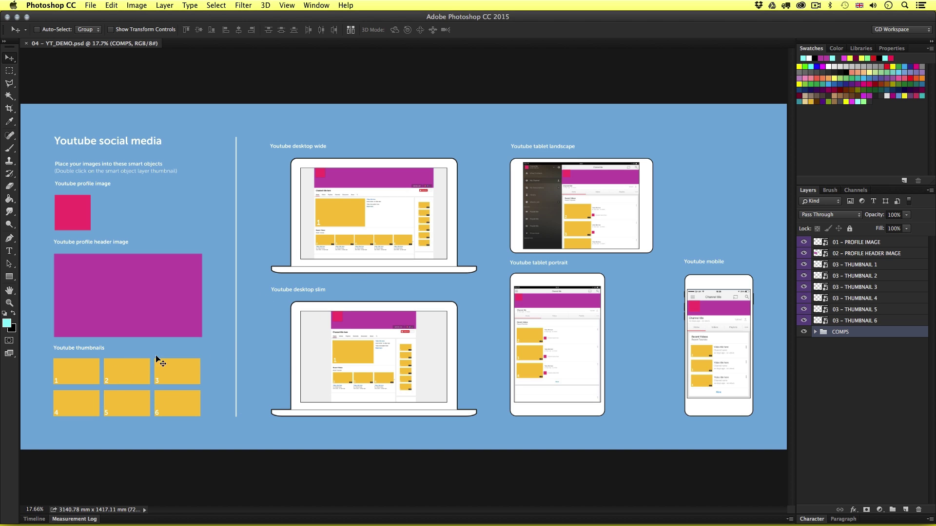
key(z)
click(376, 242)
click(375, 241)
click(376, 241)
drag(383, 205, 384, 255)
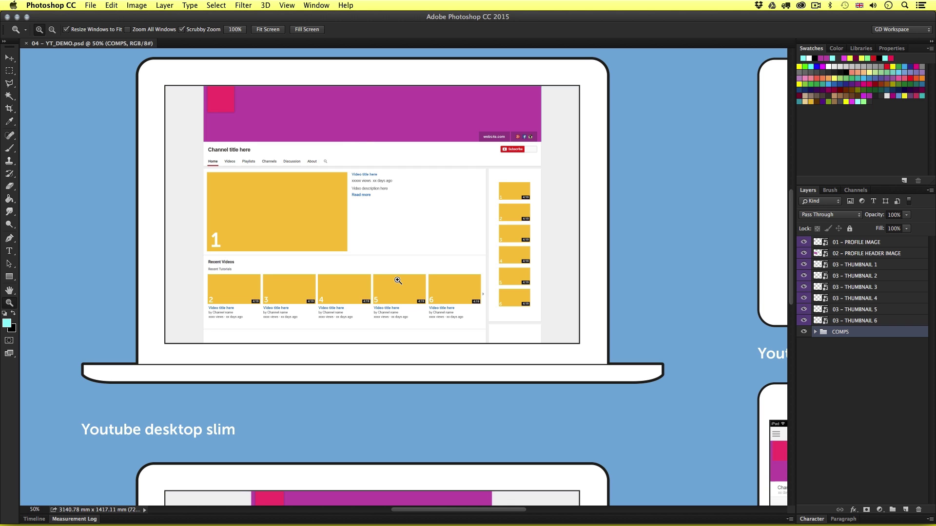
key(v)
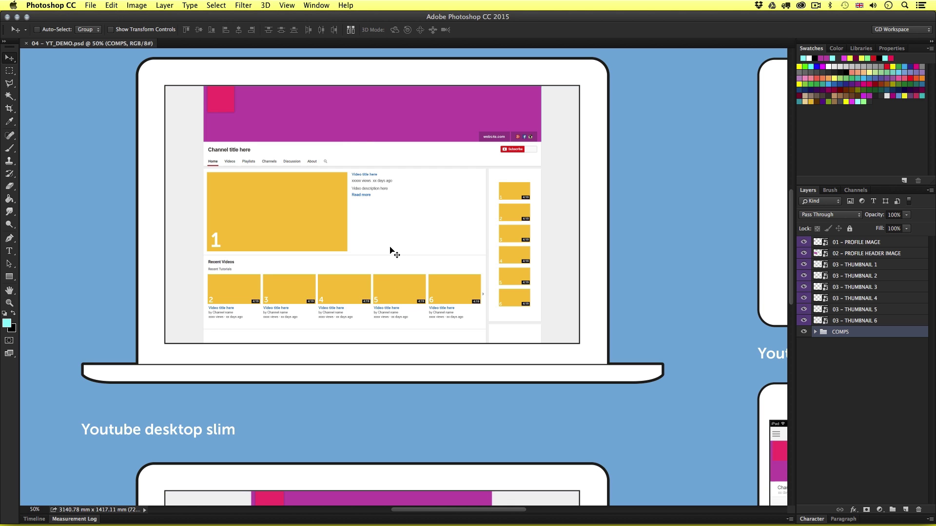
key(super+0)
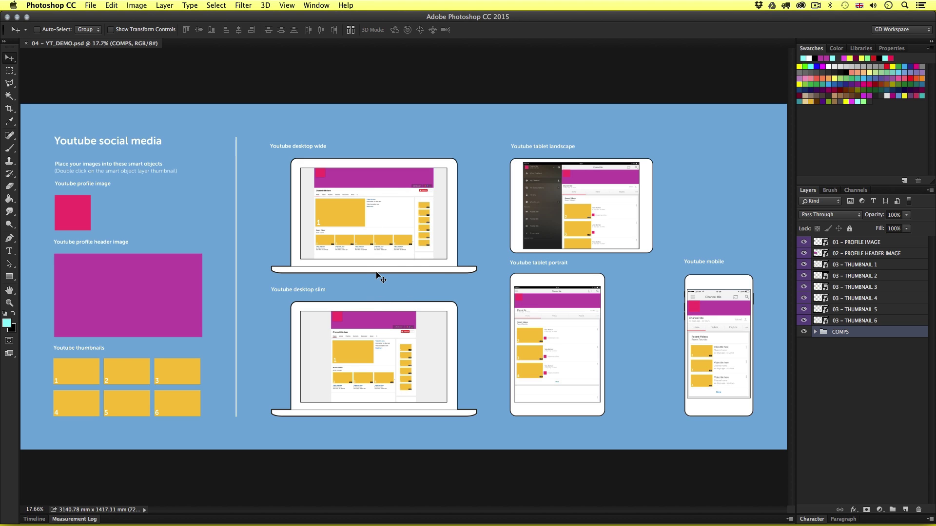
From Finder, open the profile image, profile header and thumbnail PSDs together in Photoshop
key(super+h)
click(78, 184)
super+click(153, 192)
super+click(259, 194)
key(super+o)
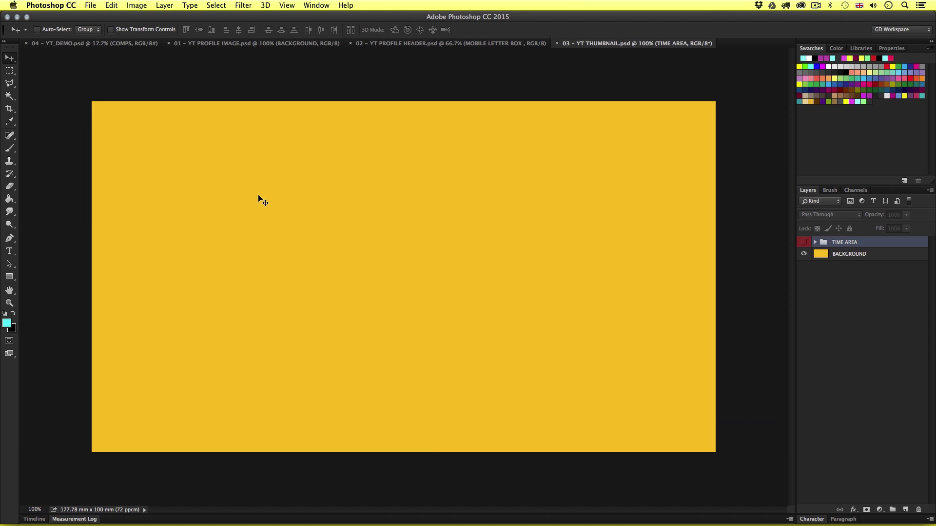
Browse the profile header, thumbnail and profile image tabs, ending on the pink profile image
click(432, 44)
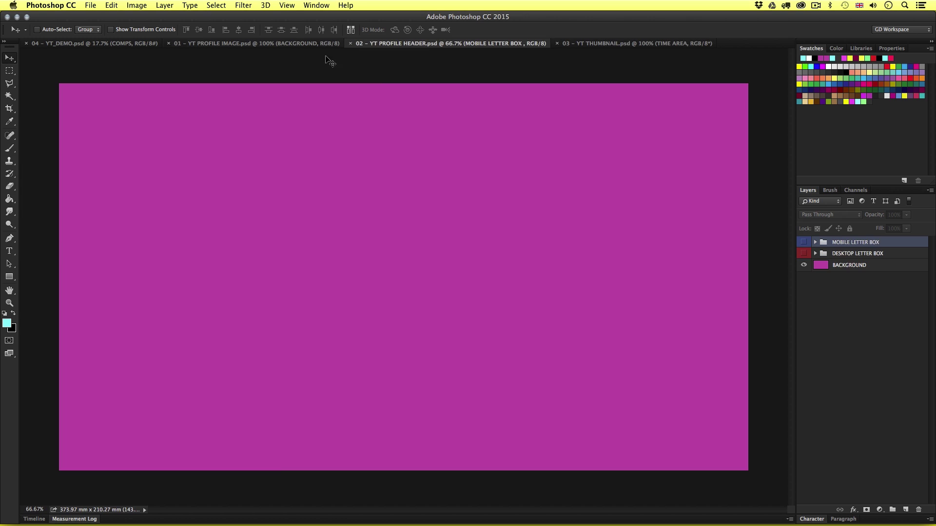
click(298, 44)
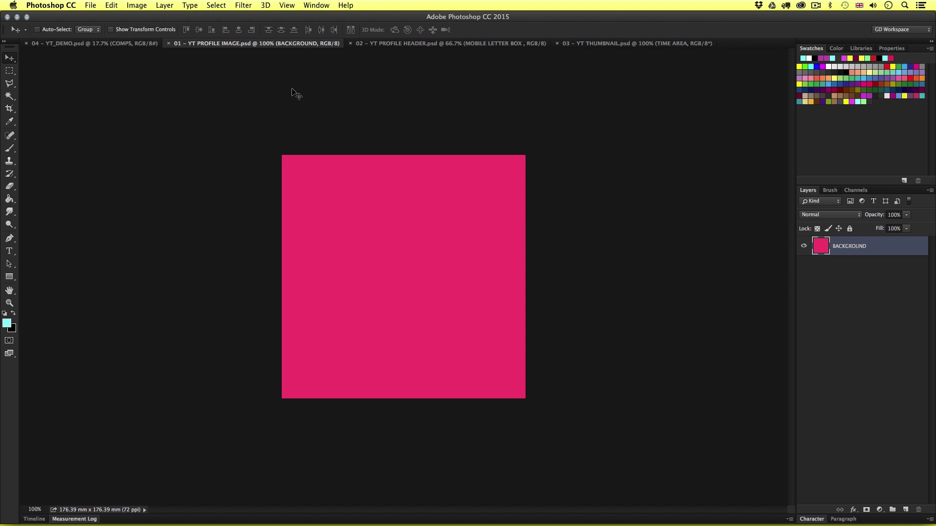
click(412, 44)
click(583, 45)
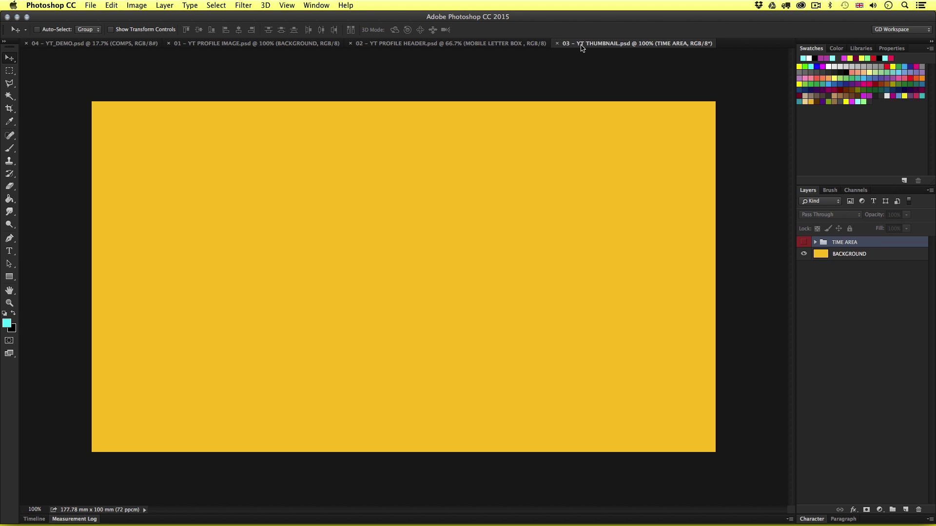
click(496, 45)
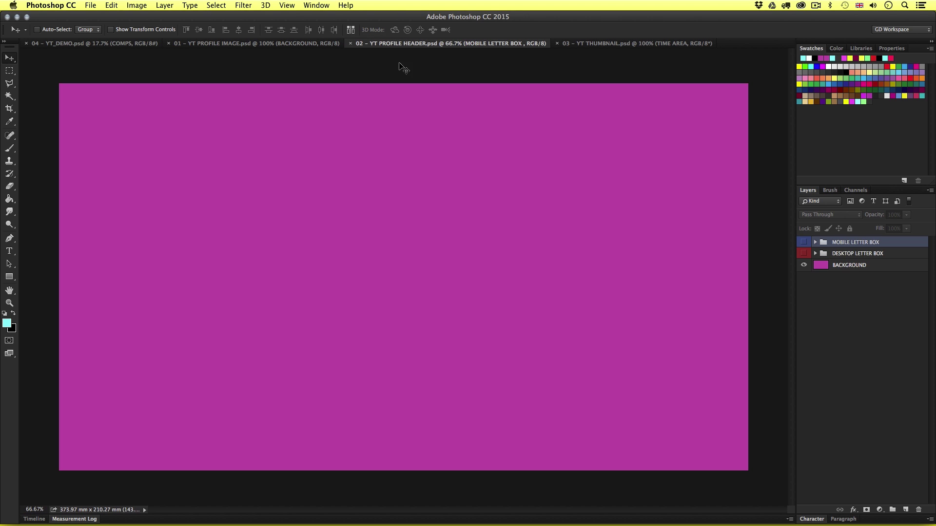
click(298, 44)
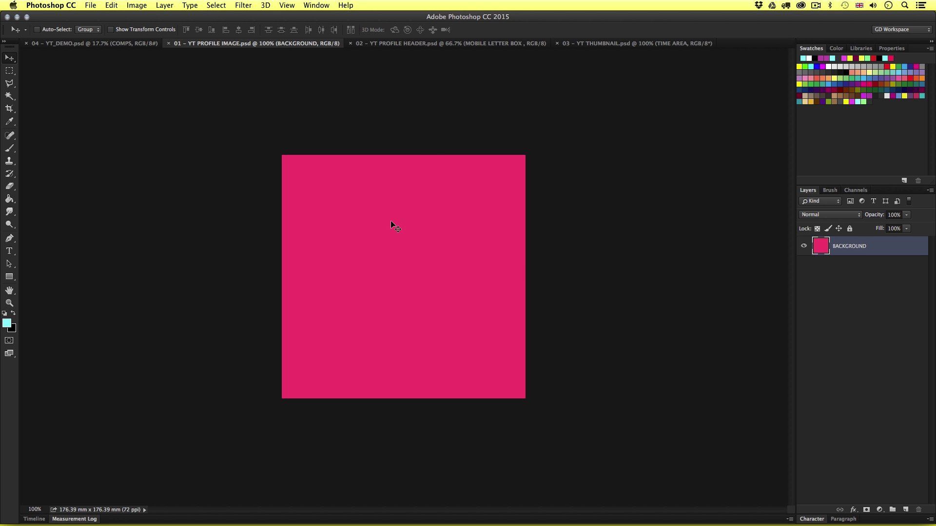
click(401, 43)
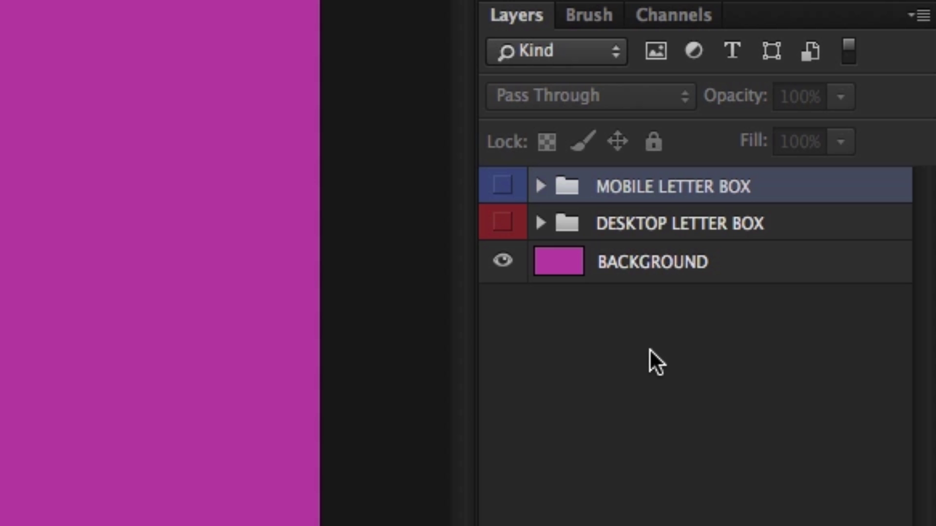
click(647, 235)
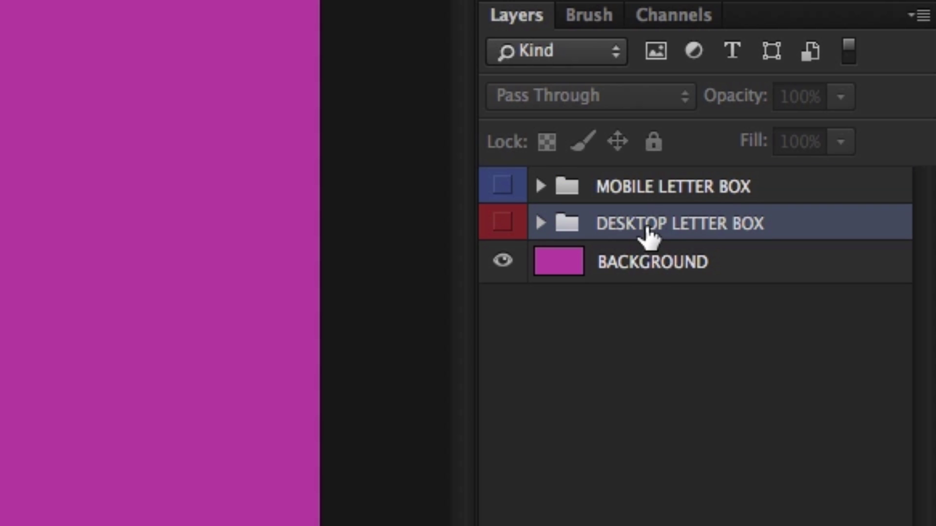
click(642, 191)
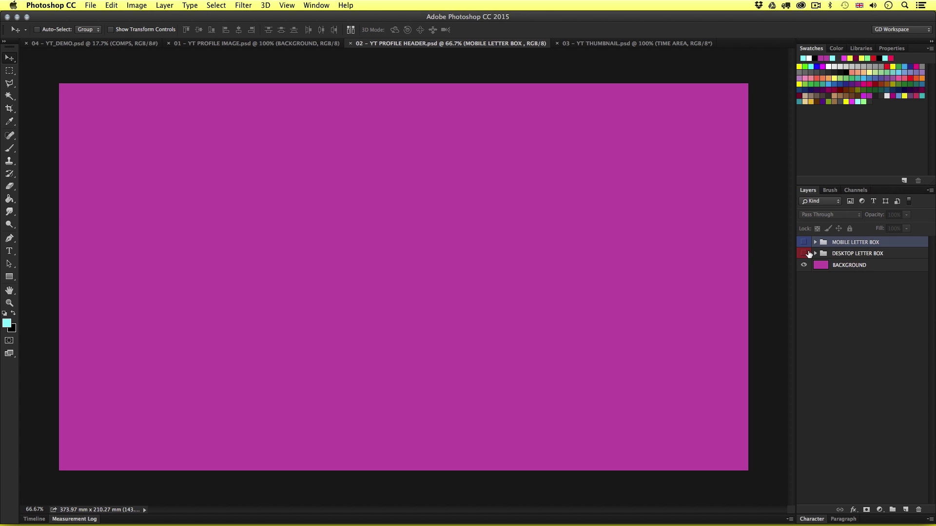
click(805, 254)
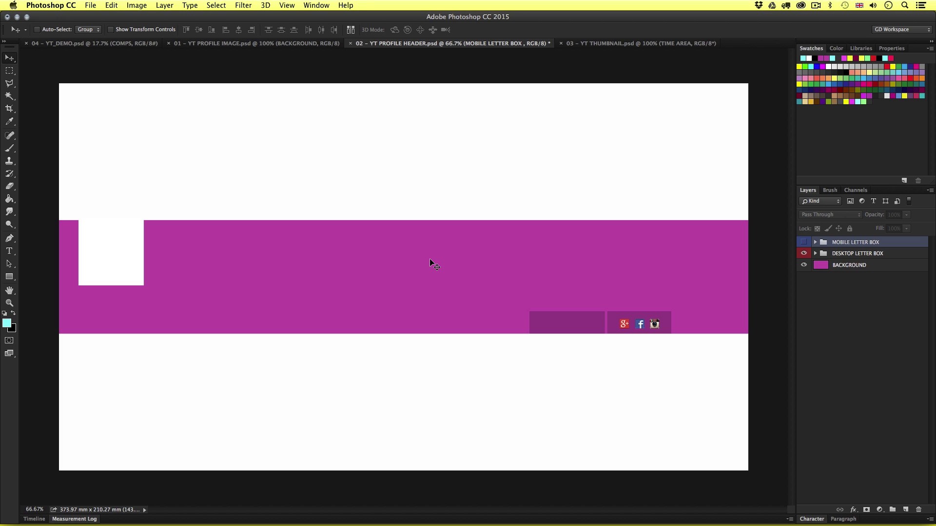
click(803, 253)
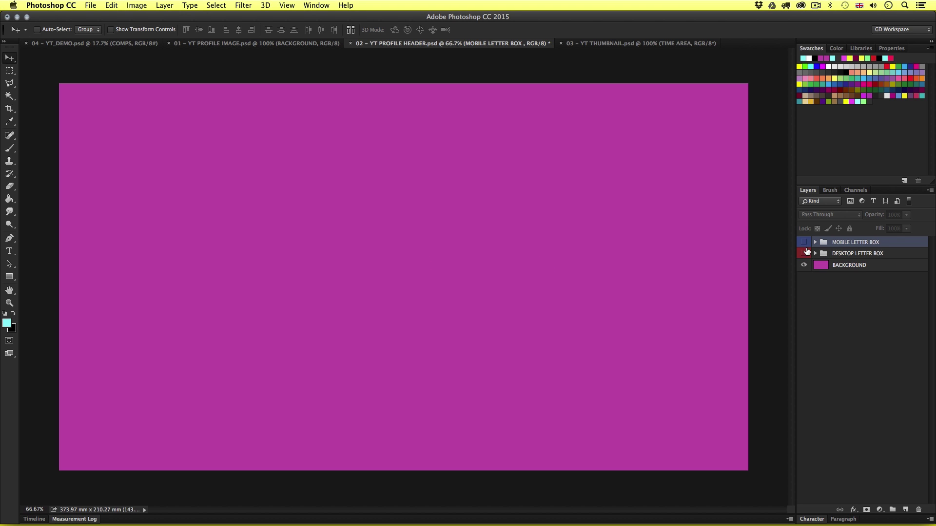
click(805, 242)
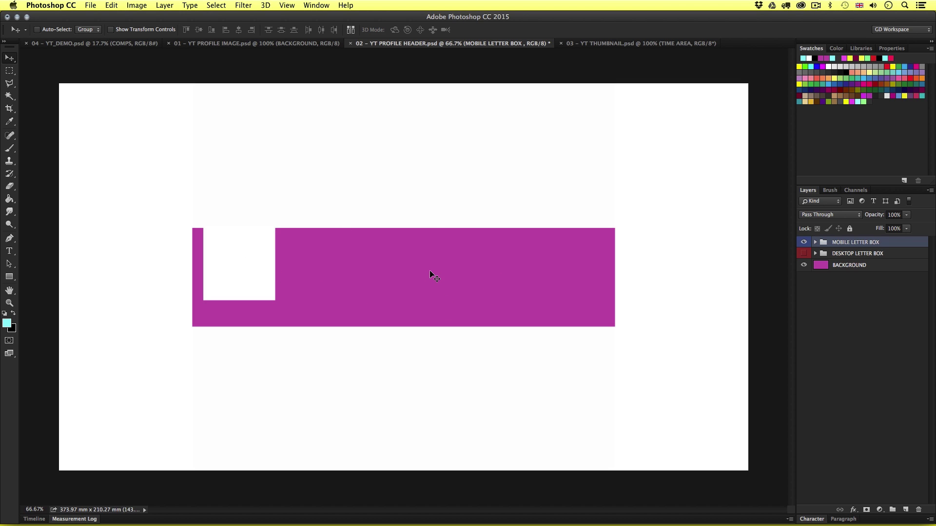
click(804, 242)
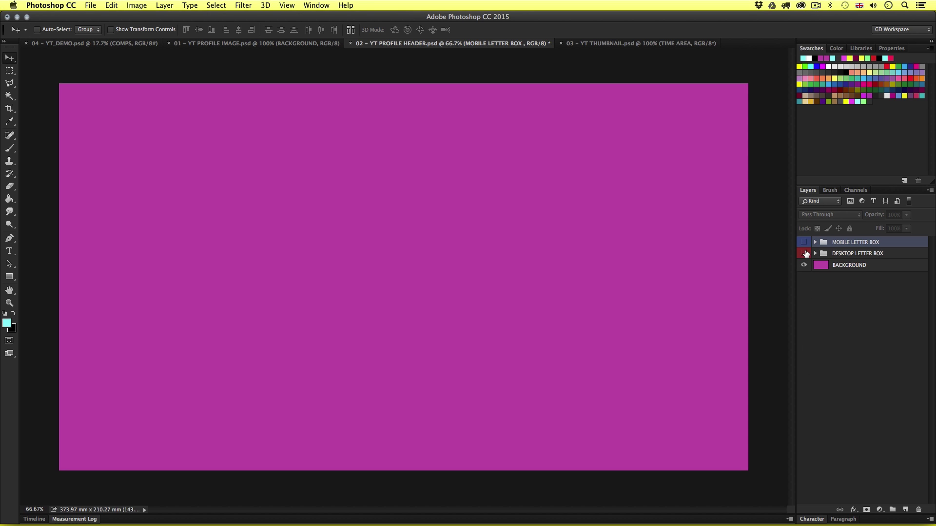
click(804, 254)
click(804, 253)
click(804, 253)
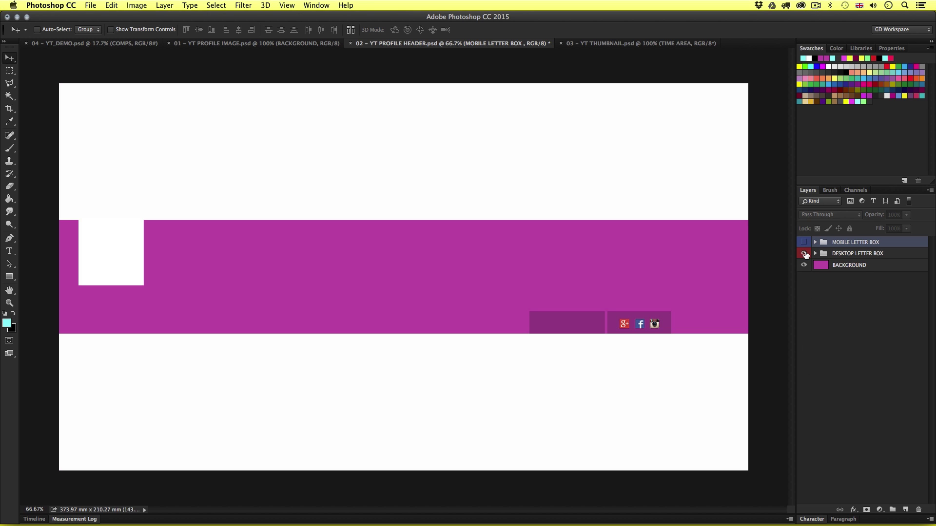
click(804, 253)
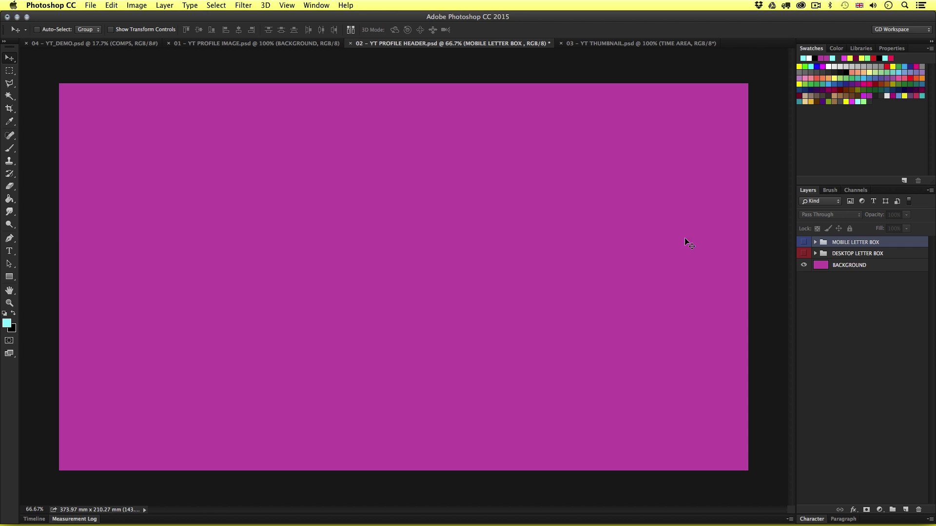
click(804, 253)
click(803, 253)
click(803, 253)
click(804, 253)
click(803, 253)
click(804, 253)
click(803, 243)
click(804, 243)
Switch to the YT THUMBNAIL document and make its TIME AREA group visible
click(605, 44)
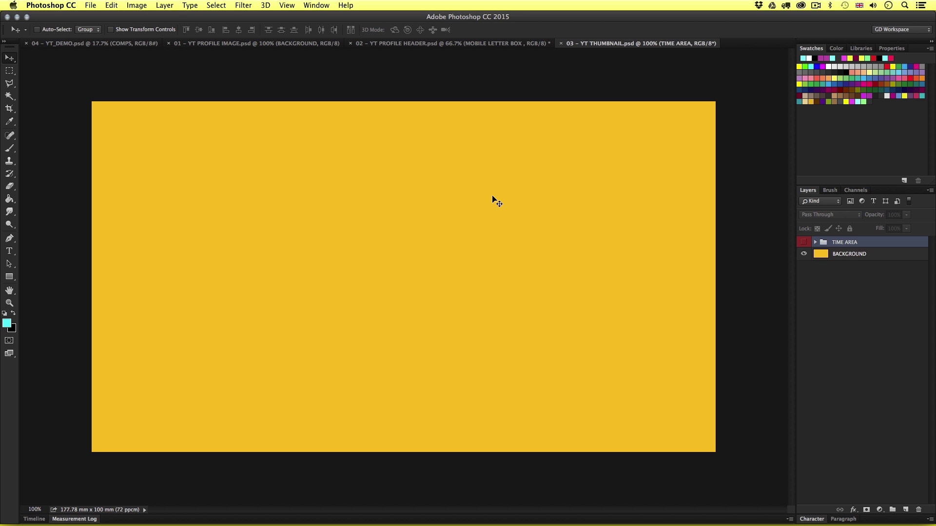
click(805, 243)
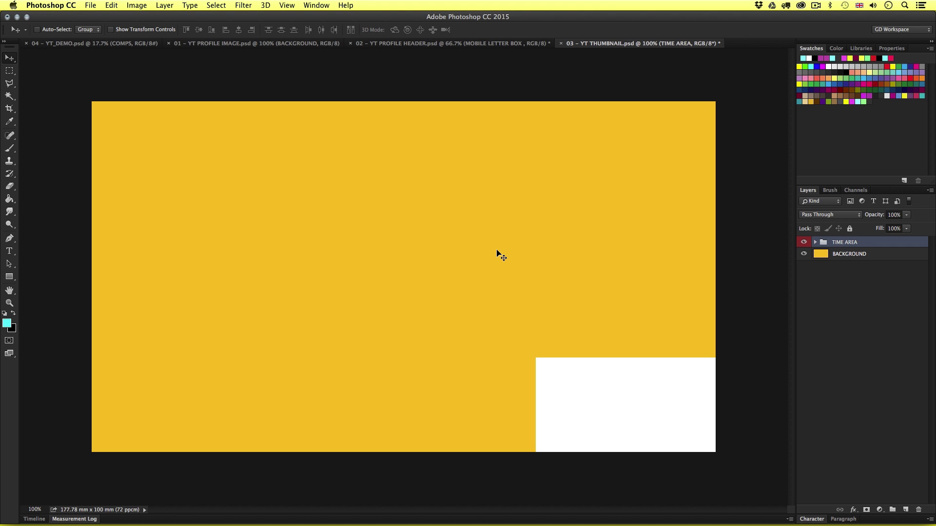
Close the thumbnail, profile header and profile image documents without saving
click(448, 185)
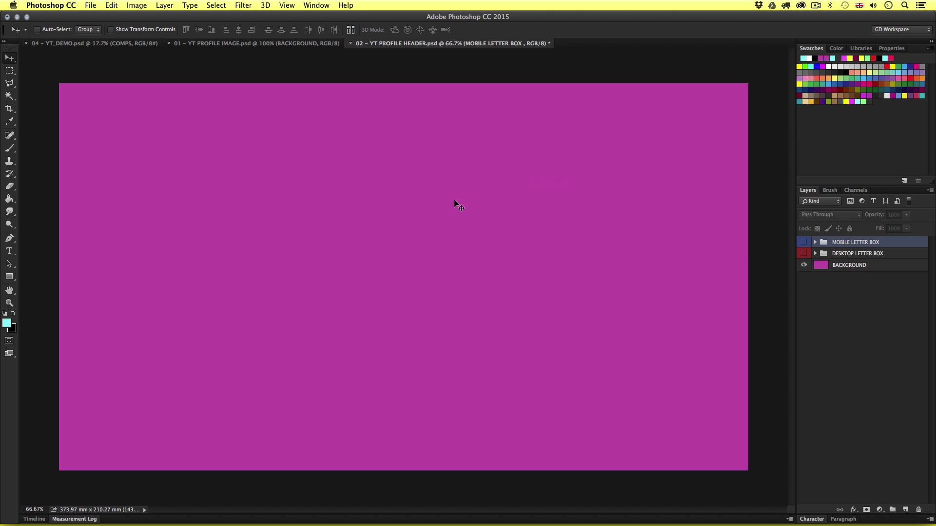
key(super+w)
click(444, 188)
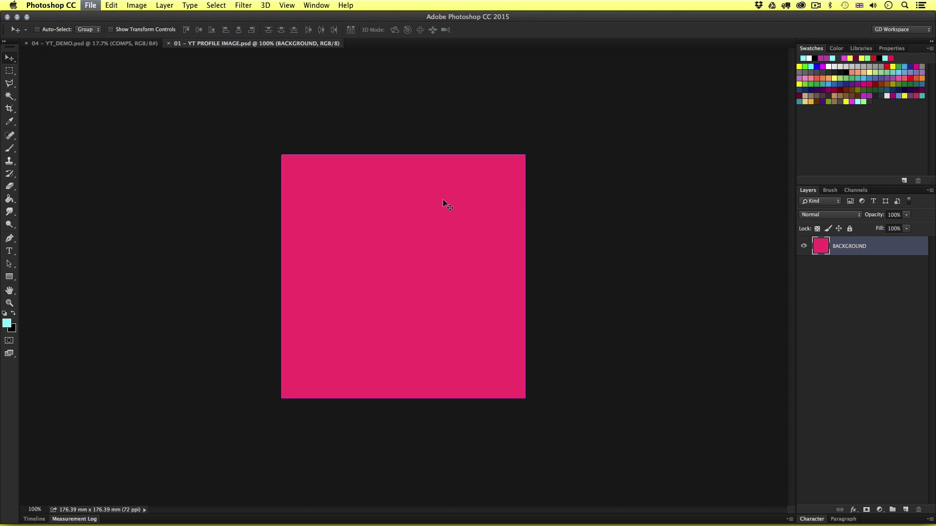
key(super+w)
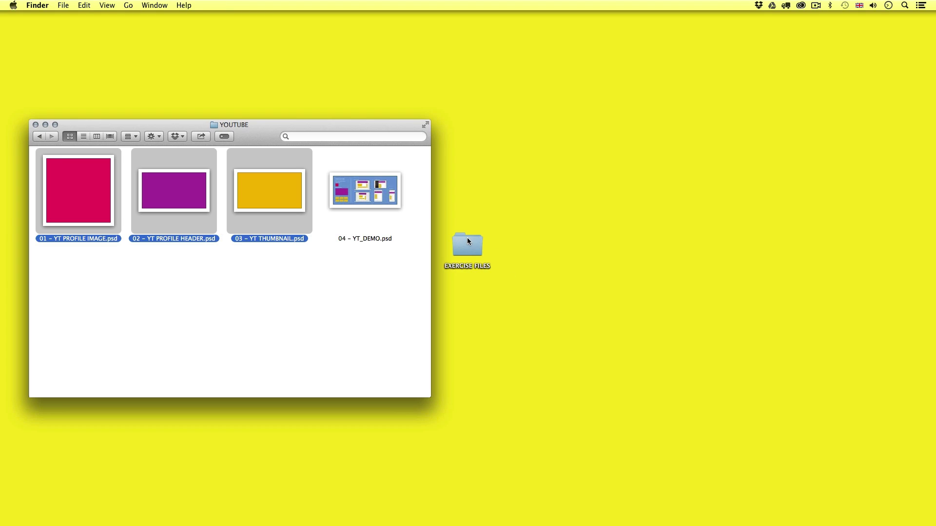
Open 04 – YT_DEMO.psd from the EXERCISE FILES > YT folder in Photoshop
click(467, 242)
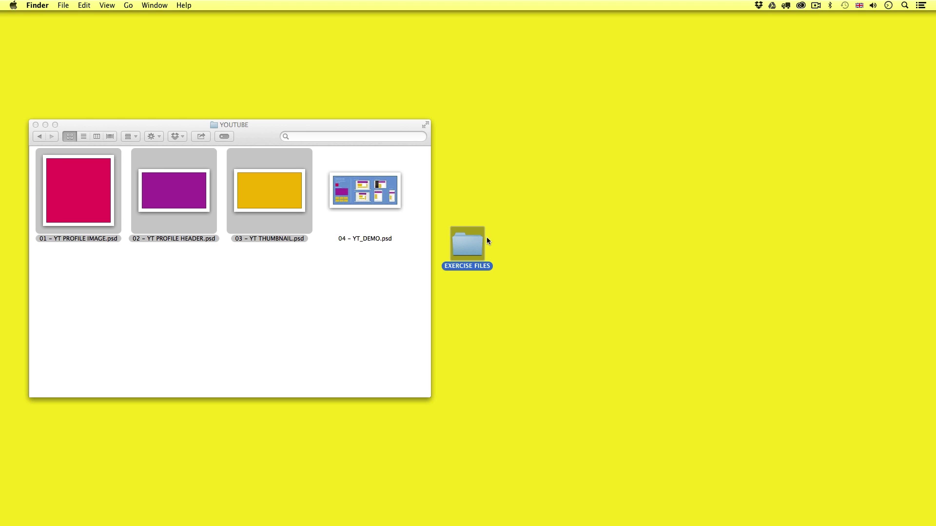
double_click(463, 249)
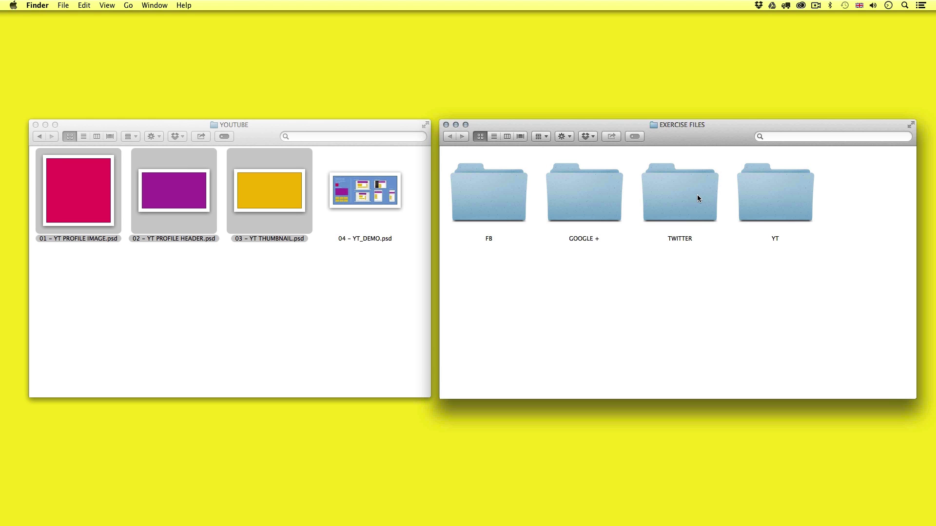
double_click(758, 197)
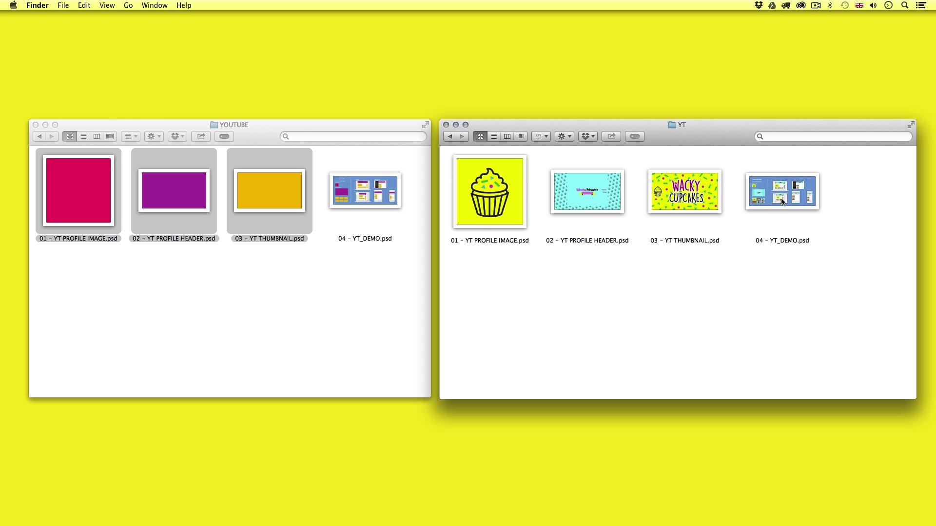
click(778, 203)
double_click(778, 198)
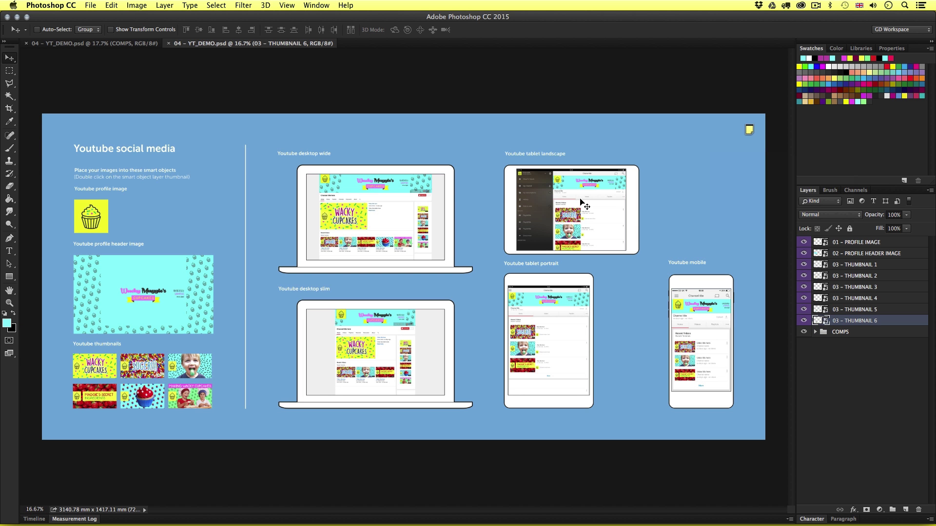
Zoom into the finished demo's profile header and thumbnails, then pan toward the laptops
key(super+0)
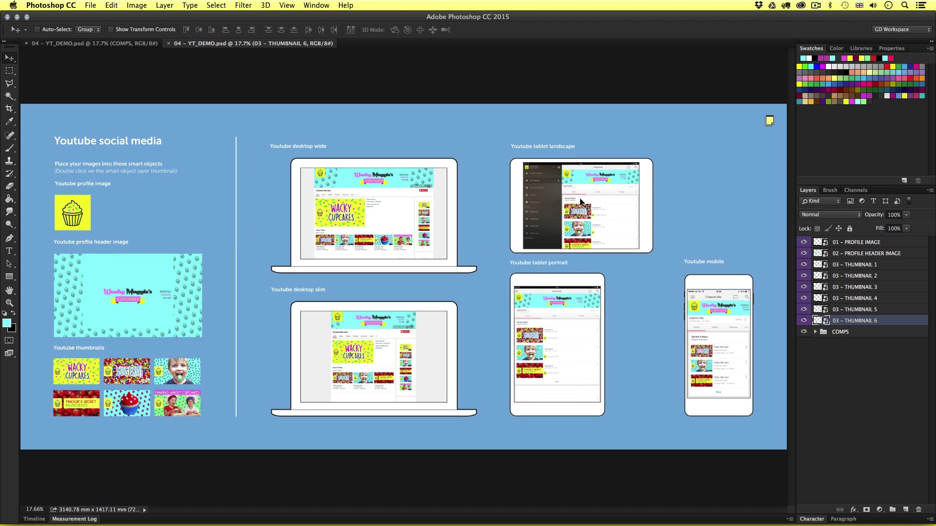
key(z)
drag(154, 247, 134, 199)
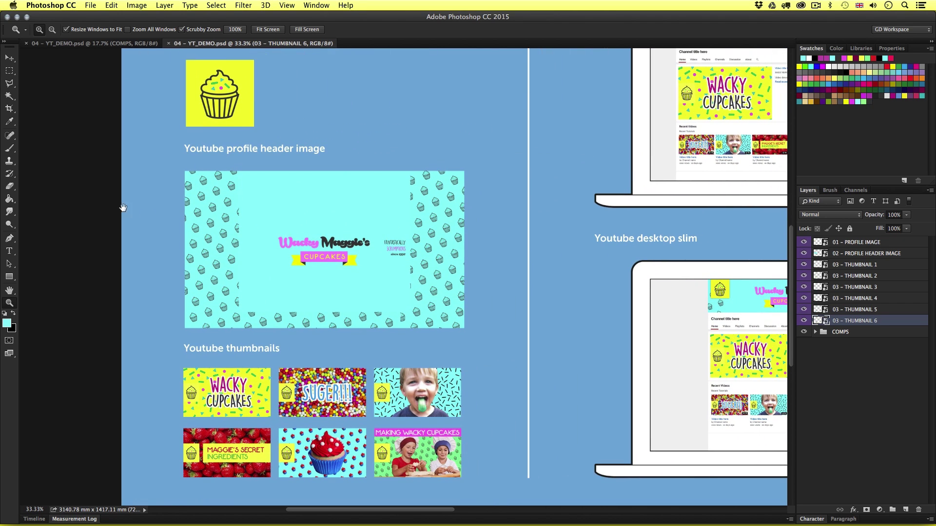
drag(438, 374, 423, 324)
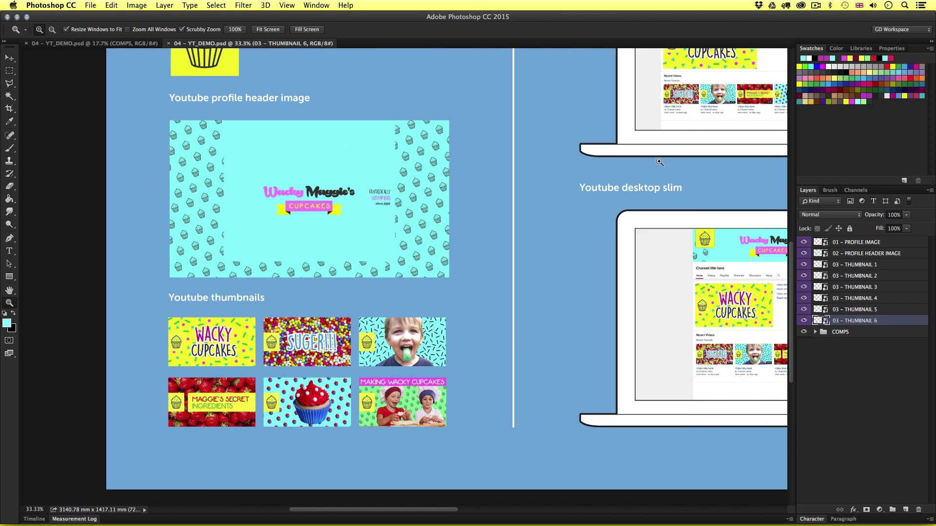
drag(654, 152, 339, 208)
Inspect the desktop slim laptop mockup up close, then fit the whole demo on screen
key(super+plus)
key(super+plus)
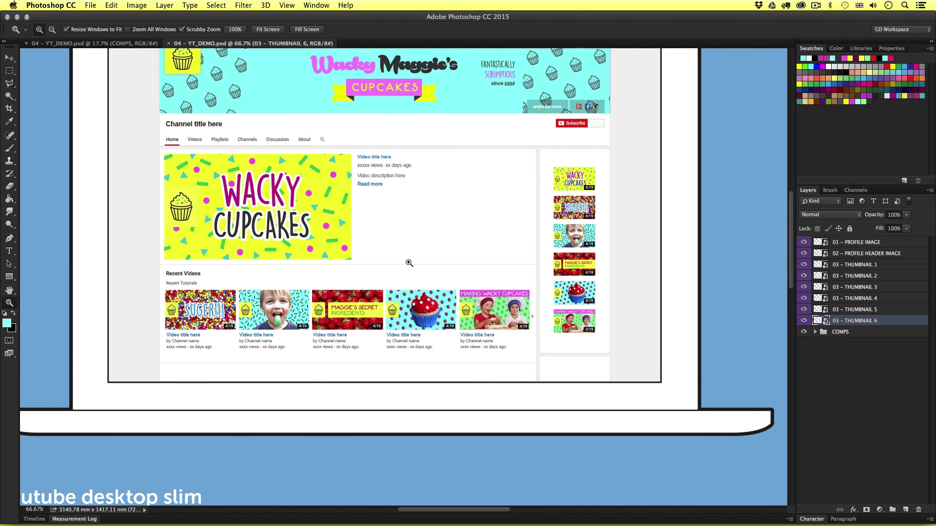
key(super+minus)
drag(440, 457, 443, 267)
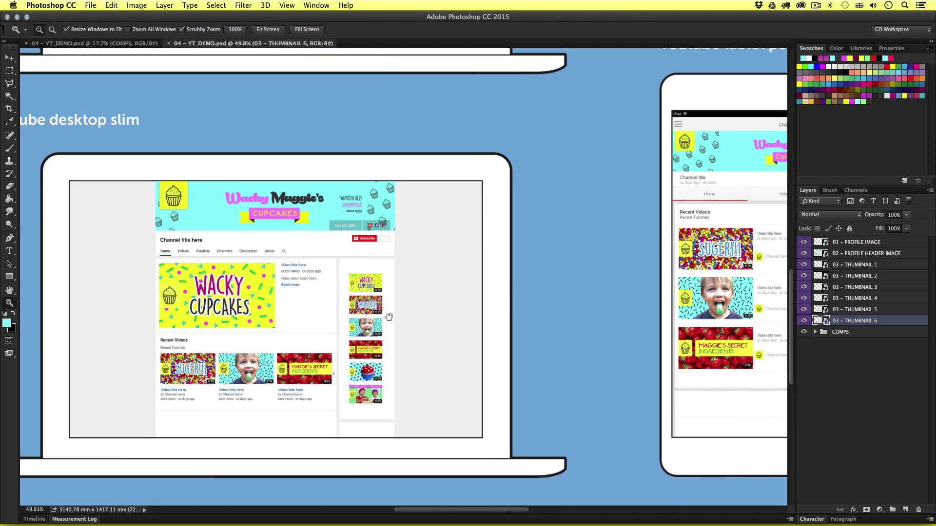
scroll(380, 317, right, 10)
scroll(385, 302, up, 6)
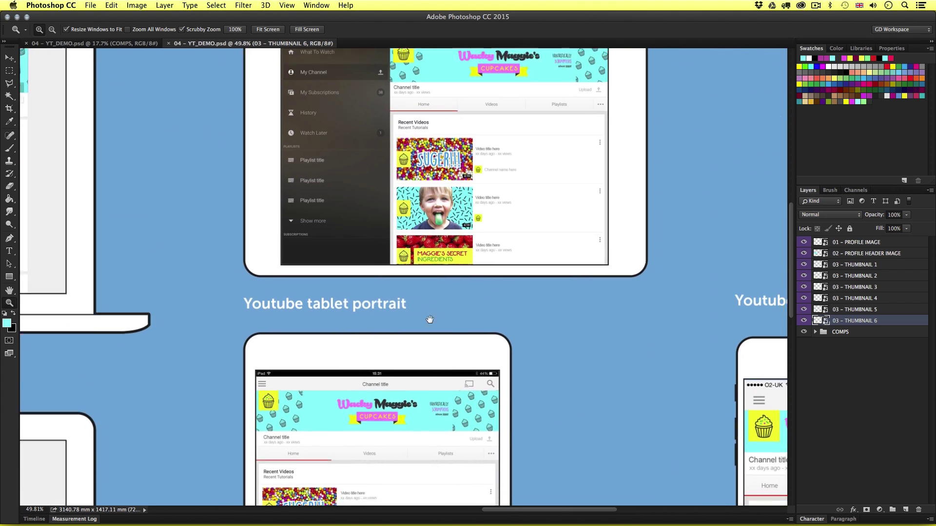
scroll(387, 296, right, 10)
scroll(382, 294, down, 6)
key(super+0)
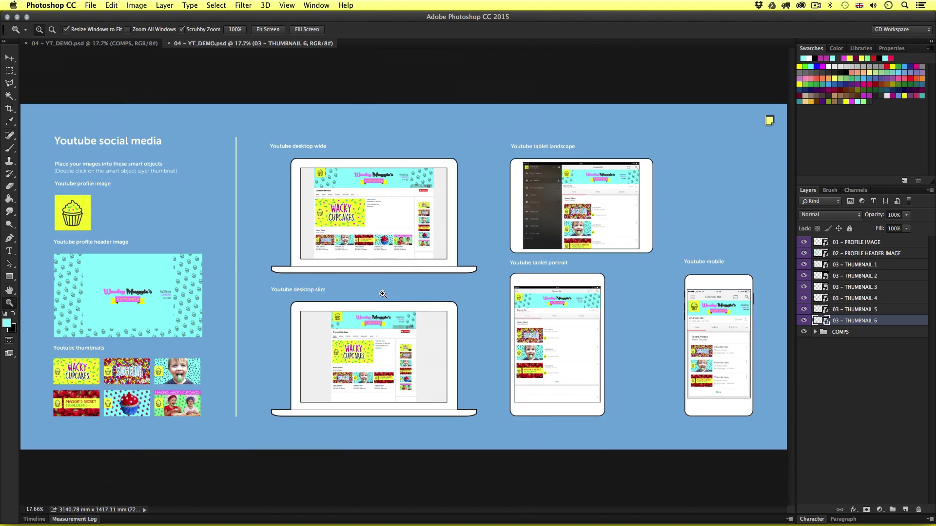
key(v)
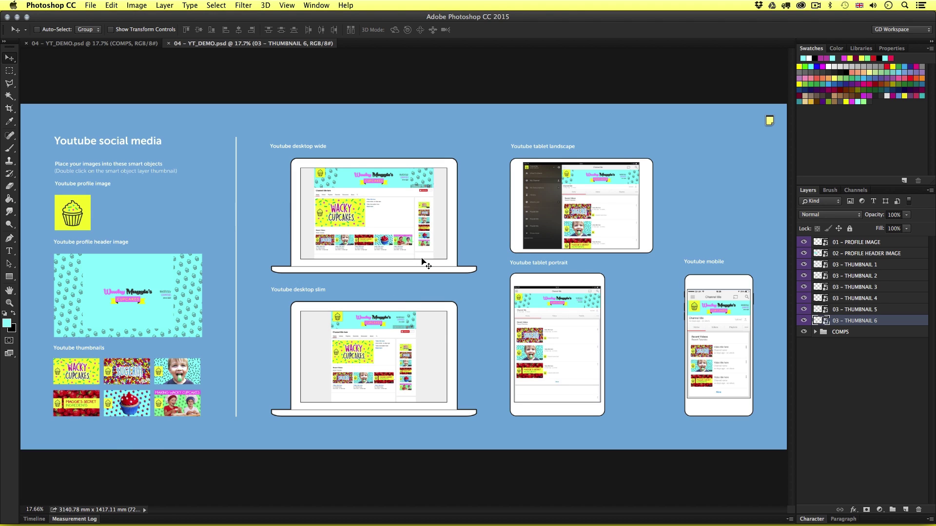
Close the finished demo and open the finished 01, 02 and 03 YT PSDs together
key(super+w)
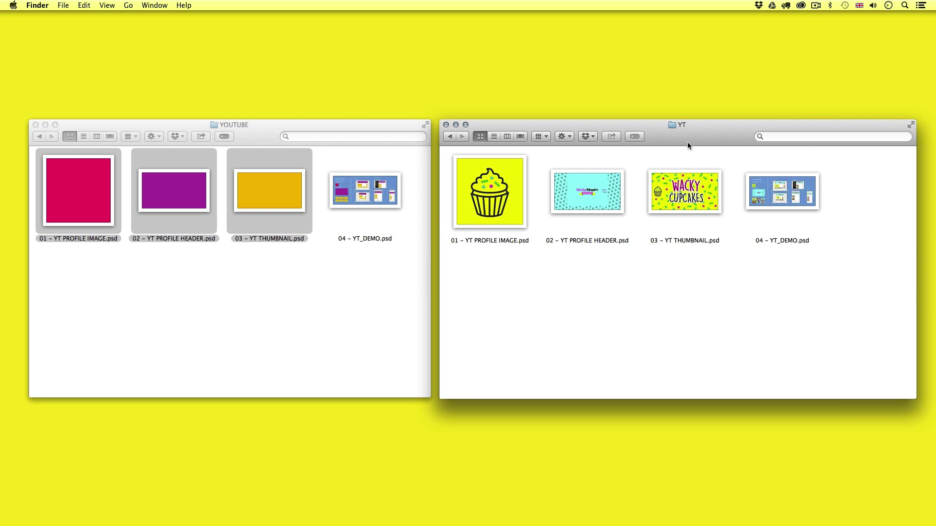
click(524, 183)
super+click(590, 186)
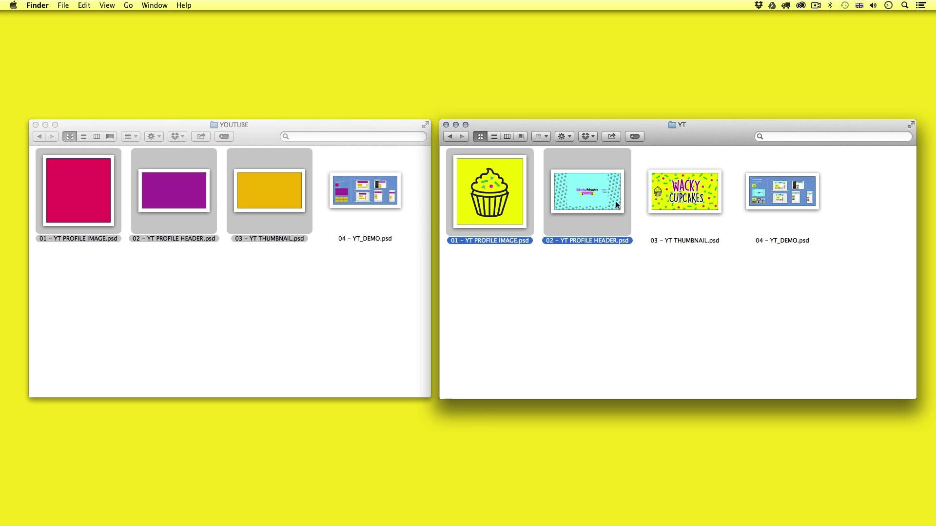
super+click(681, 205)
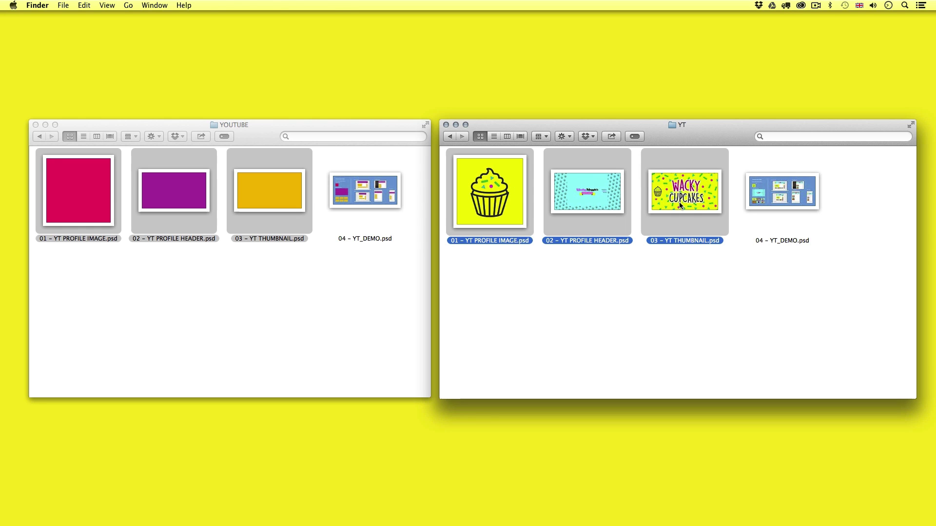
double_click(679, 201)
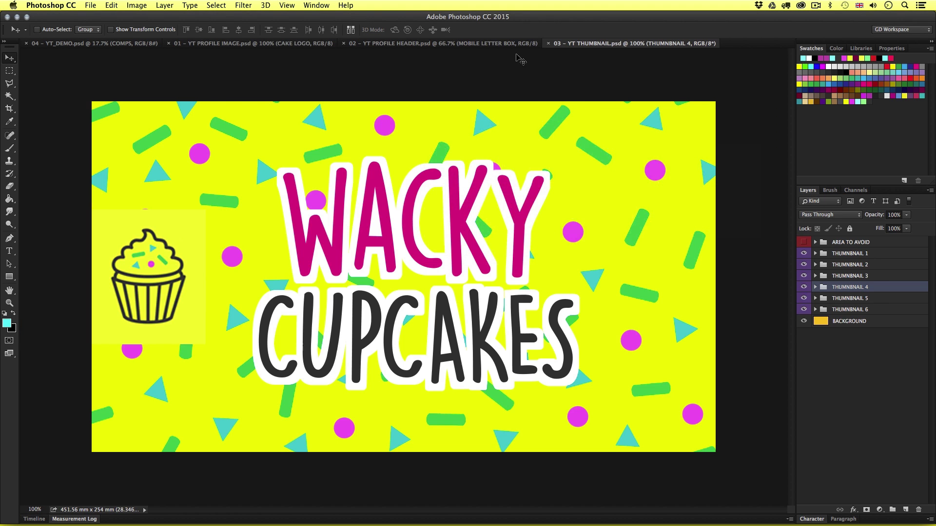
Cycle through the cupcake profile image, header and thumbnail tabs, ending on the cyan header
click(512, 45)
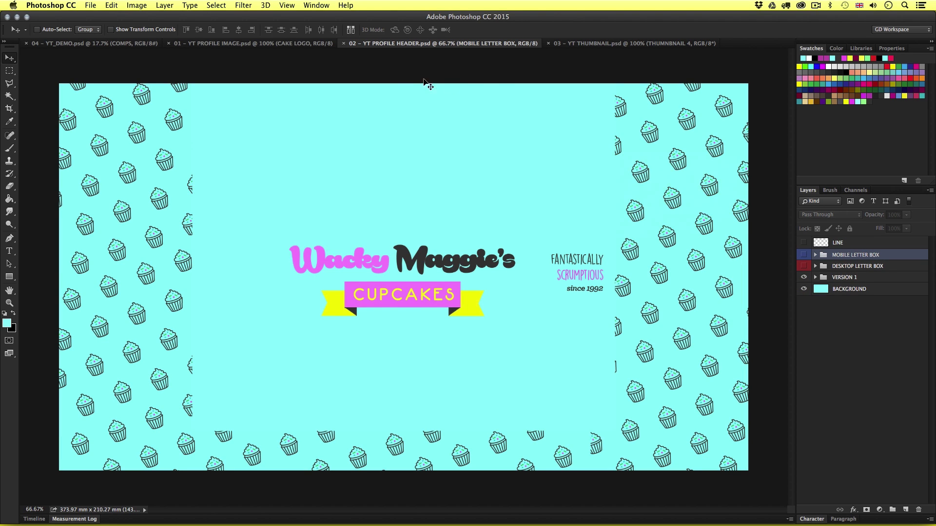
click(302, 44)
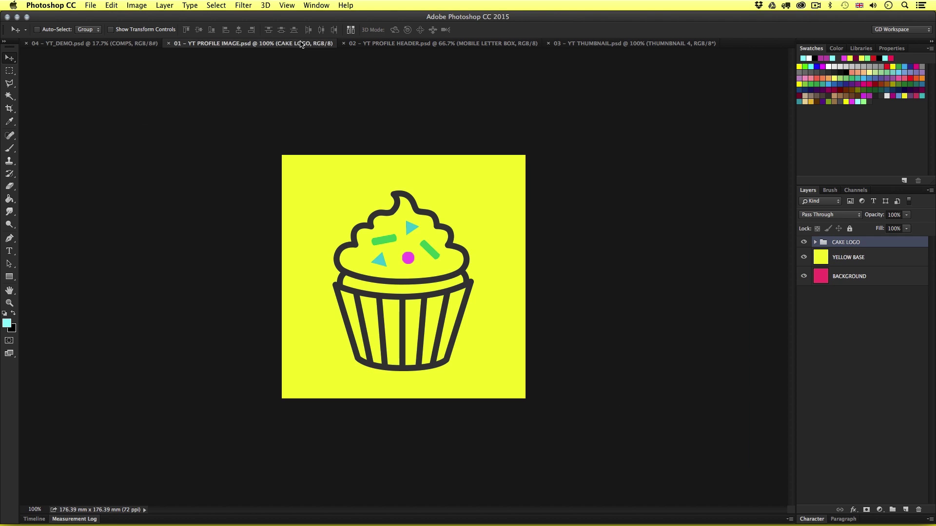
click(416, 44)
click(593, 45)
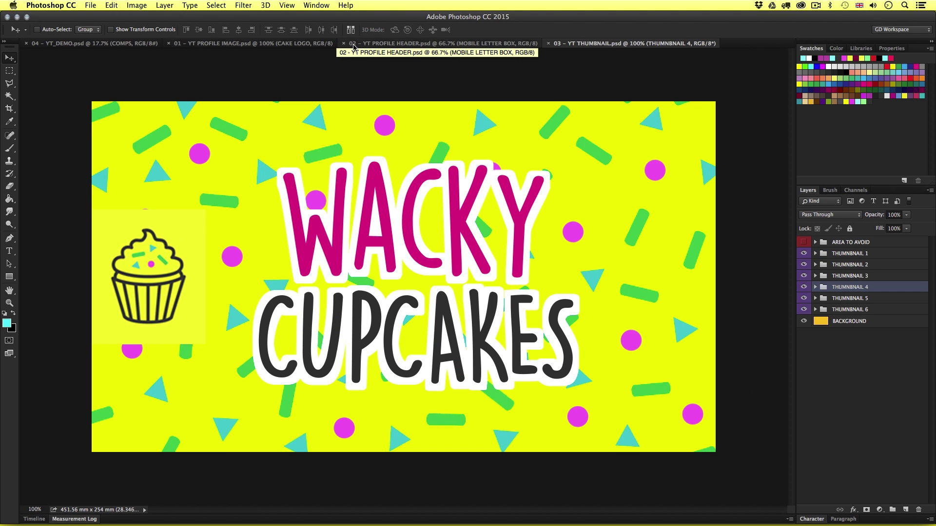
click(307, 44)
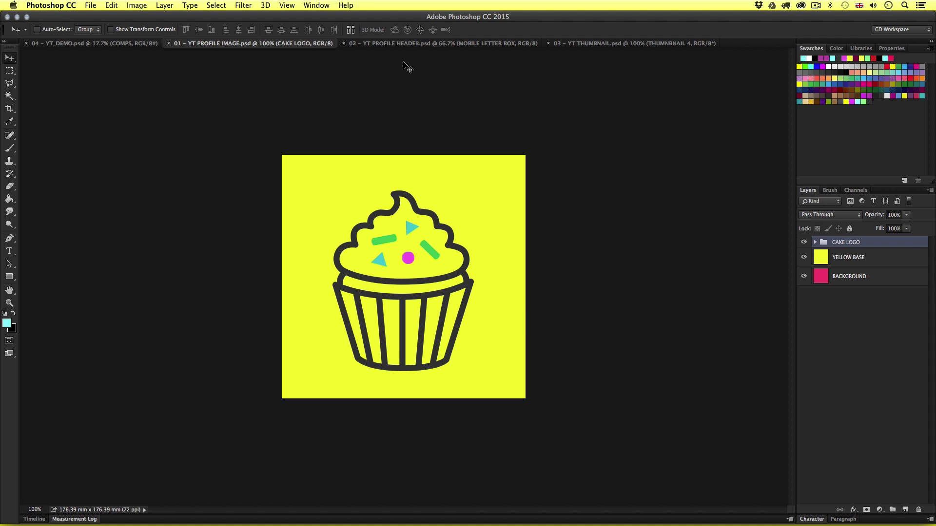
click(392, 44)
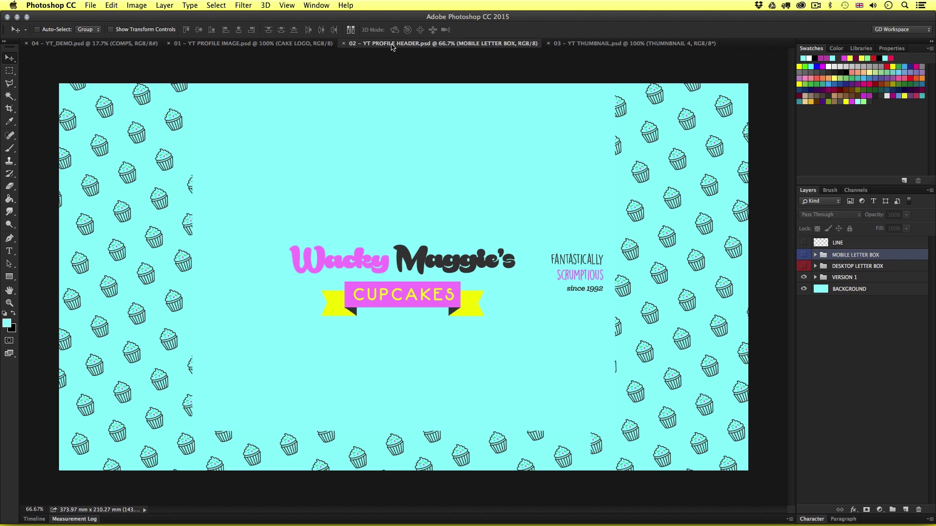
Preview the desktop letterbox on the header, then show the mobile letterbox instead
click(803, 266)
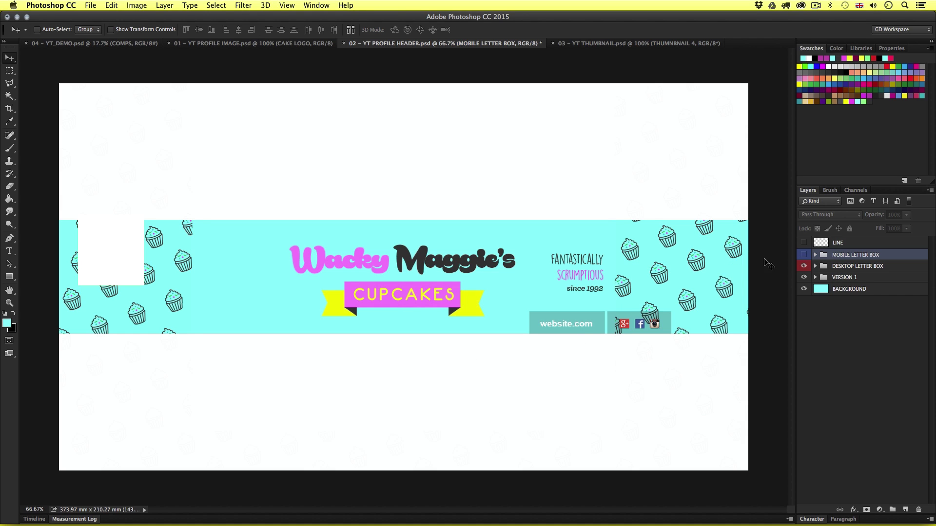
click(804, 266)
click(804, 255)
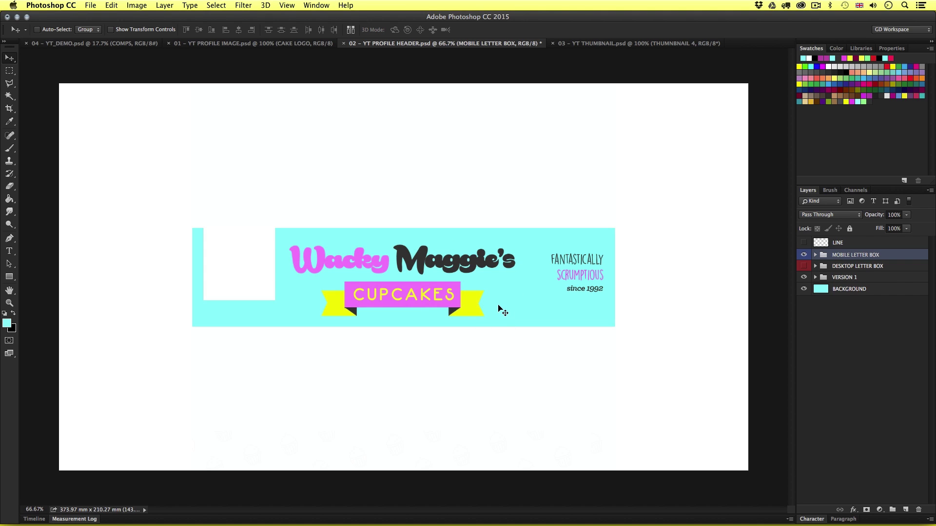
In 03 - YT THUMBNAIL, hide THUMBNAIL 1–5 in turn to preview each design, then reshow them
click(591, 44)
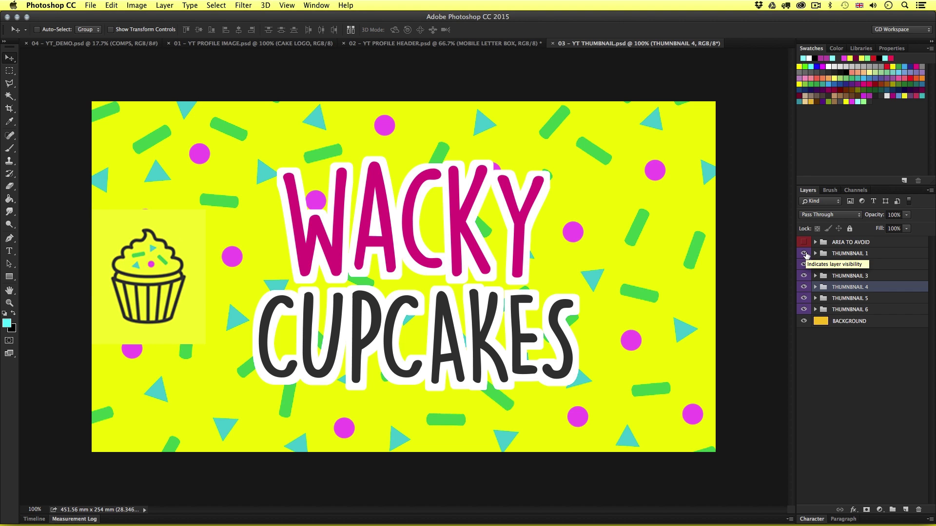
click(803, 254)
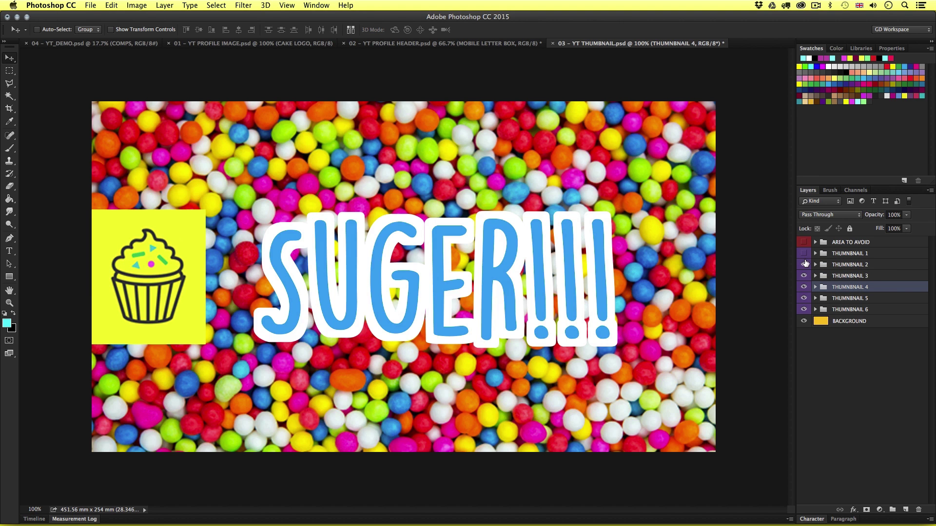
click(804, 264)
click(803, 276)
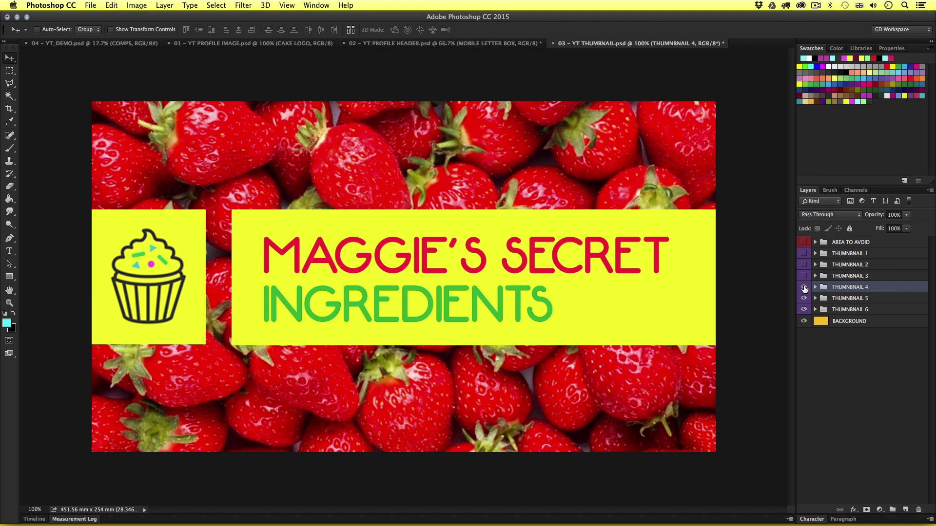
click(804, 287)
click(804, 298)
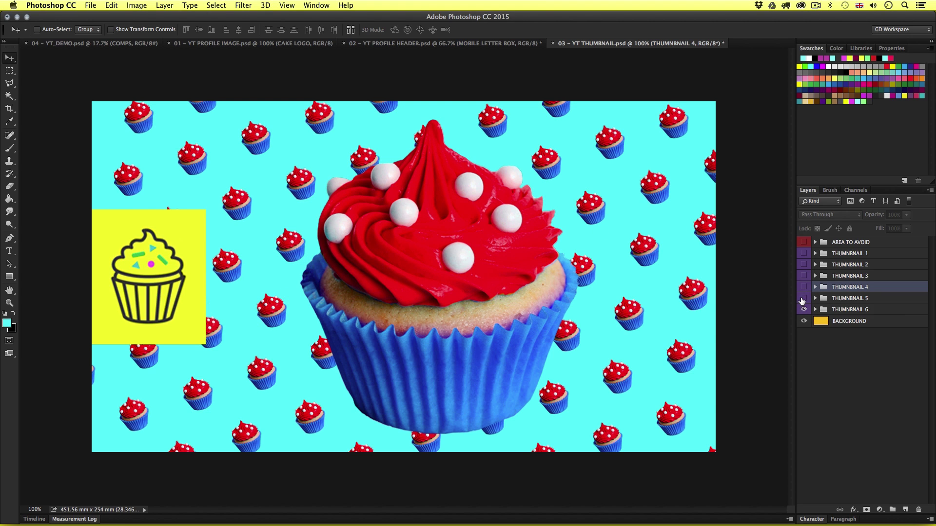
click(803, 298)
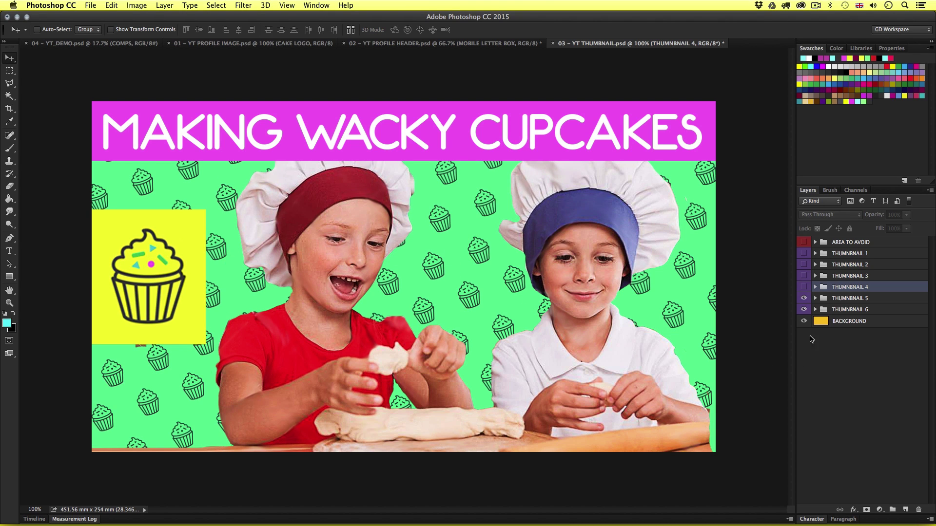
click(803, 288)
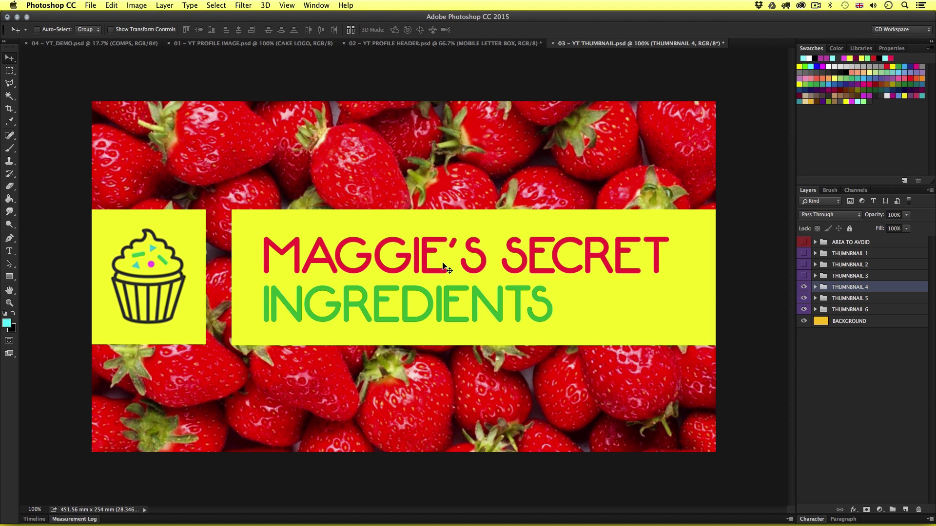
click(804, 276)
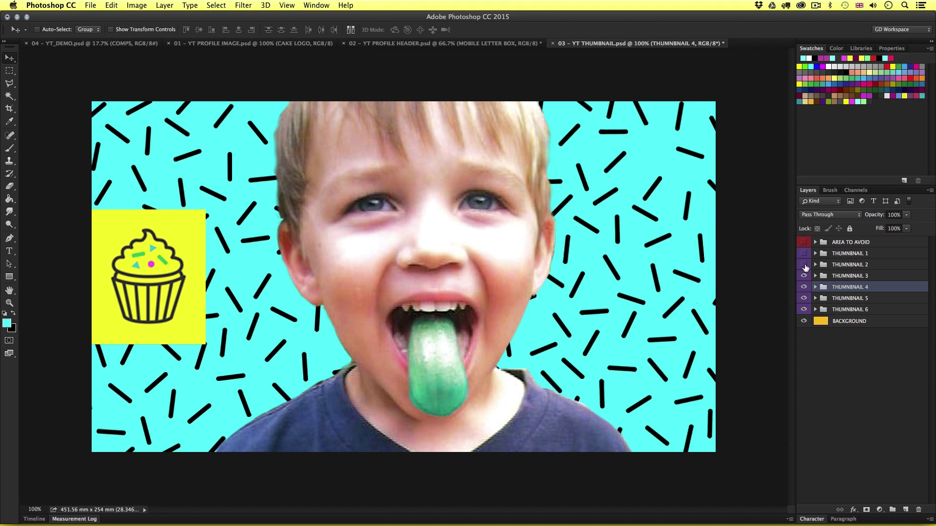
click(805, 265)
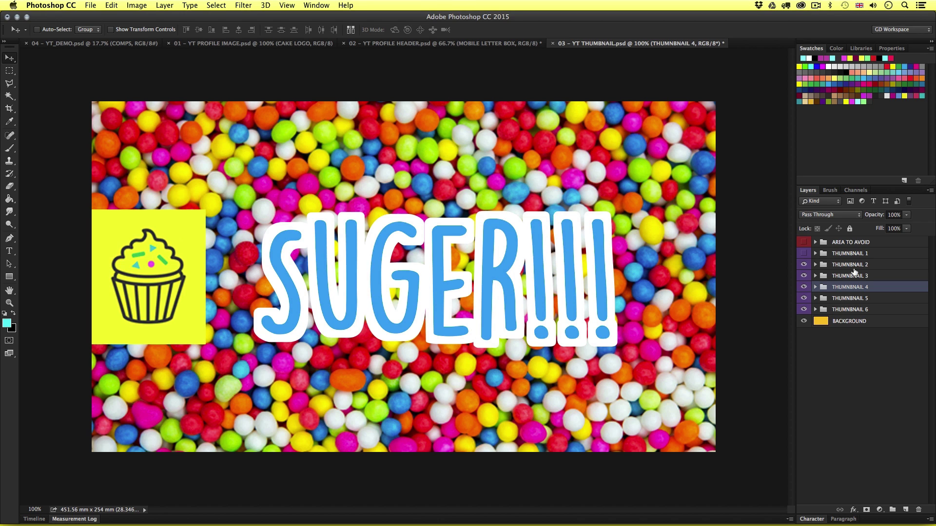
click(804, 254)
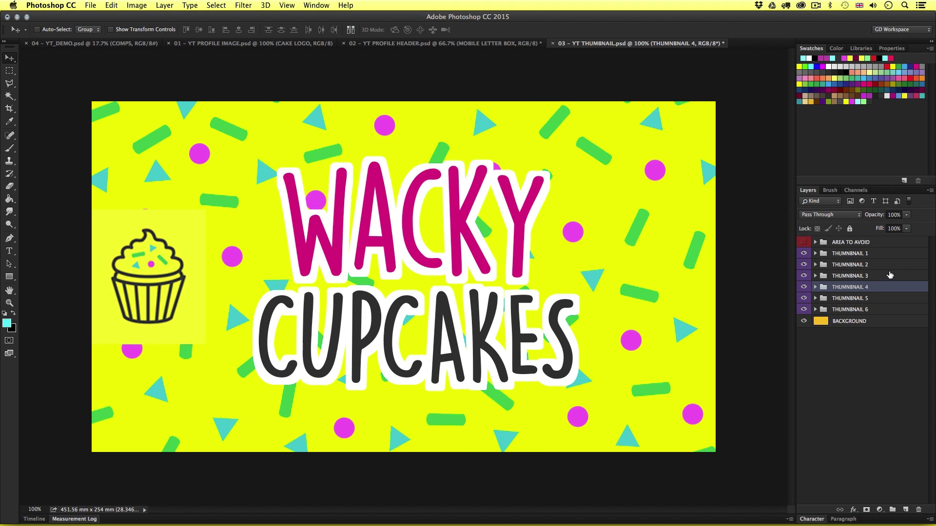
Cycle through THUMBNAIL 1–5 again, then restore them all to end on WACKY CUPCAKES
click(804, 254)
click(804, 265)
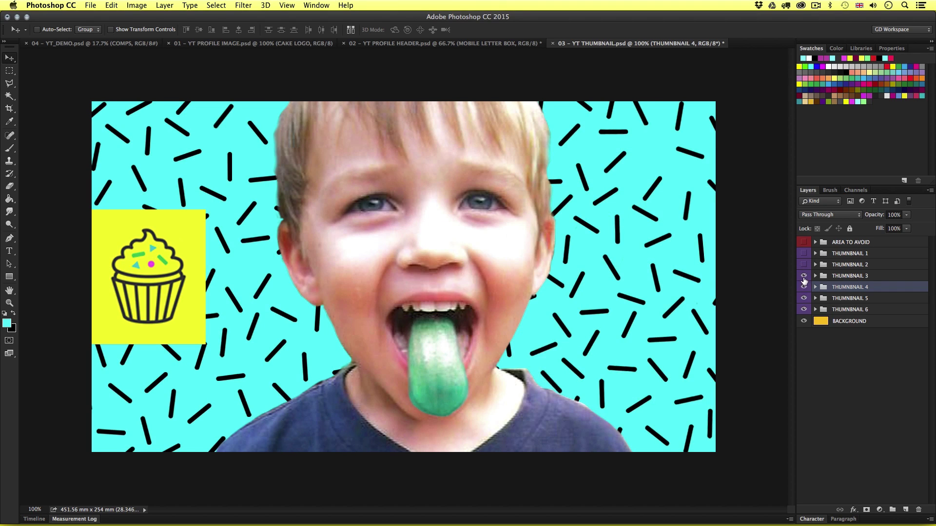
click(804, 276)
click(804, 287)
click(804, 298)
click(804, 299)
click(805, 287)
click(804, 276)
click(805, 265)
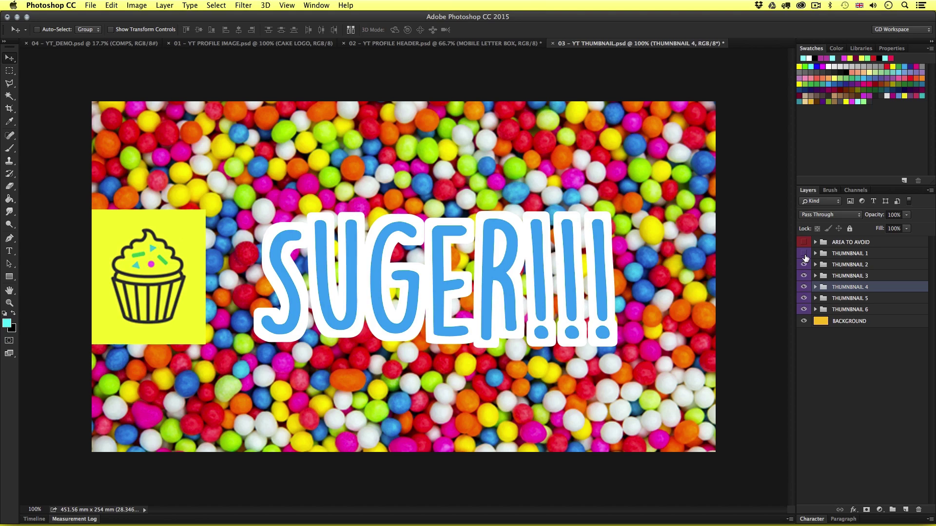
click(804, 254)
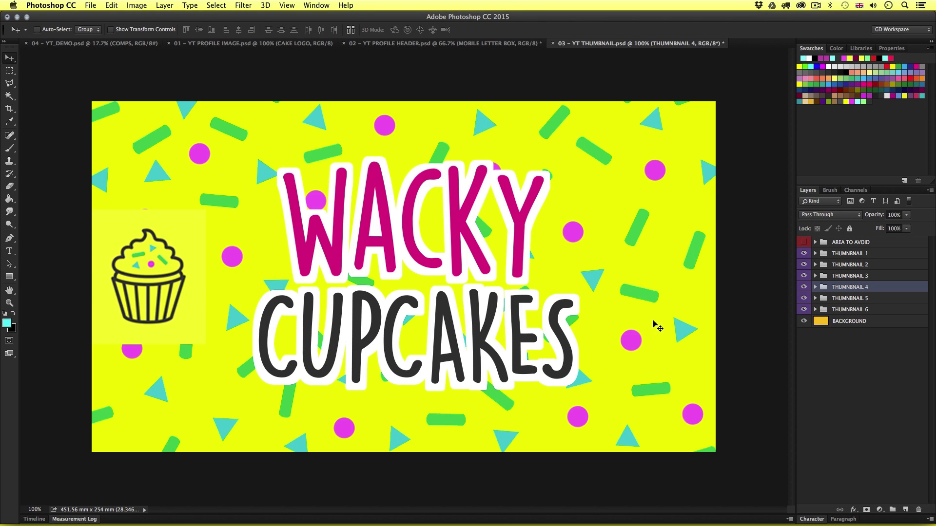
Preview every design with the AREA TO AVOID box shown, then hide it on WACKY CUPCAKES
click(804, 254)
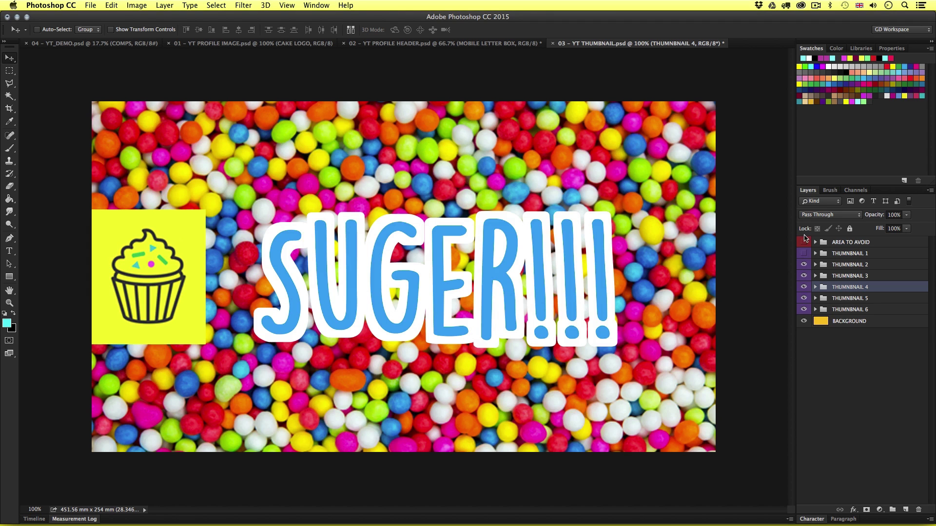
click(803, 242)
click(804, 265)
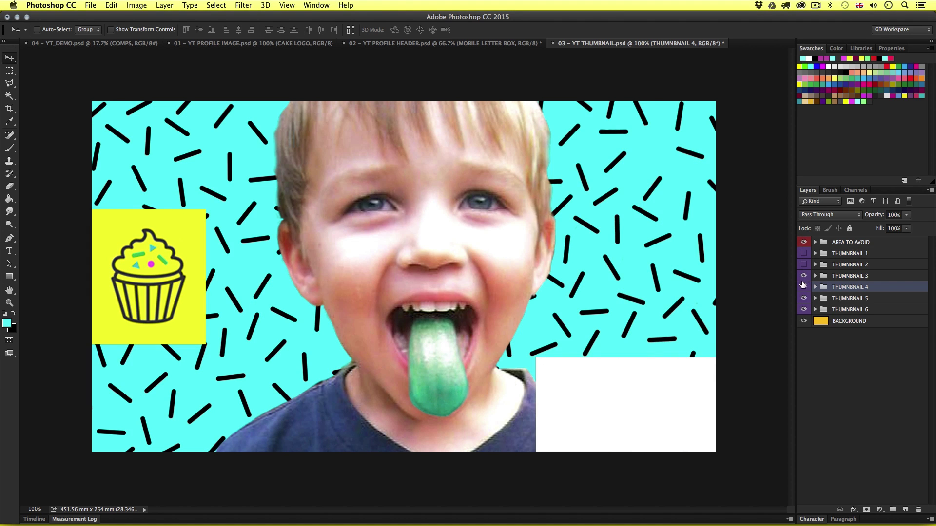
click(804, 276)
click(804, 287)
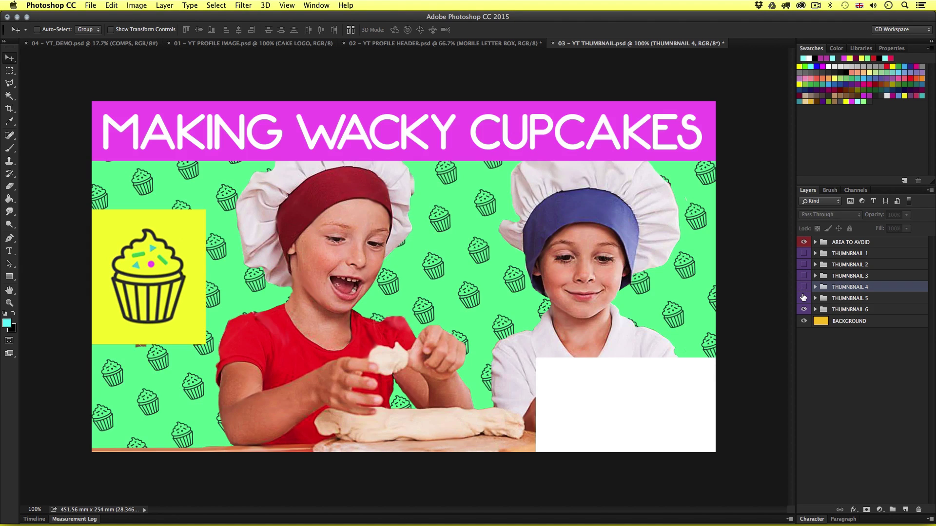
click(803, 298)
click(803, 298)
click(804, 287)
click(804, 276)
click(804, 265)
click(804, 254)
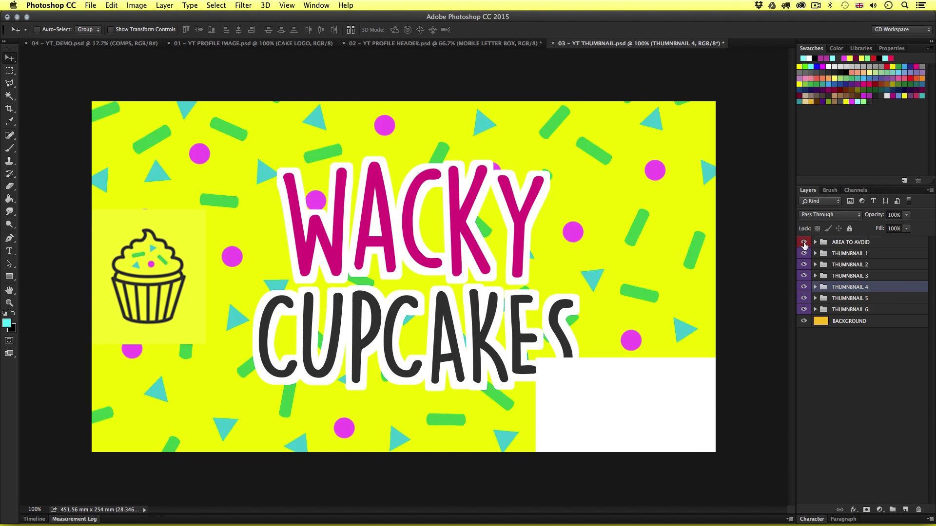
click(803, 242)
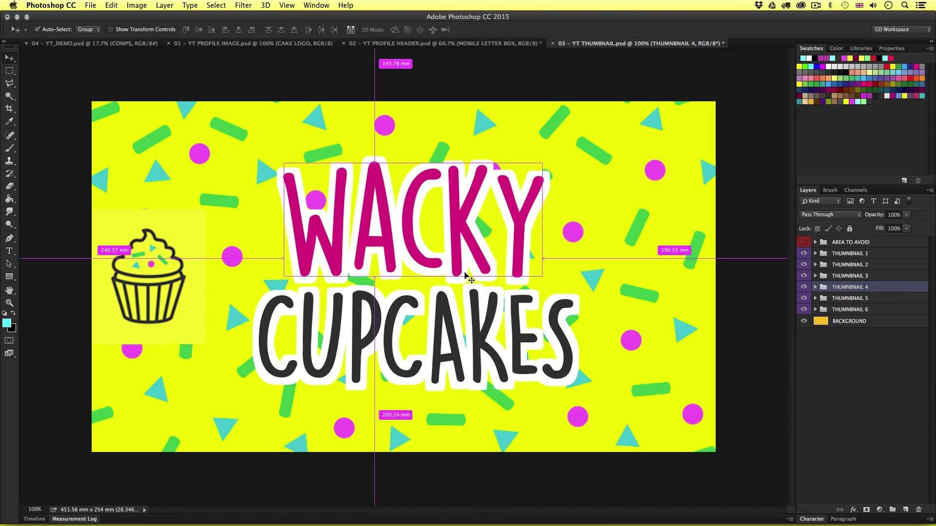
key(super)
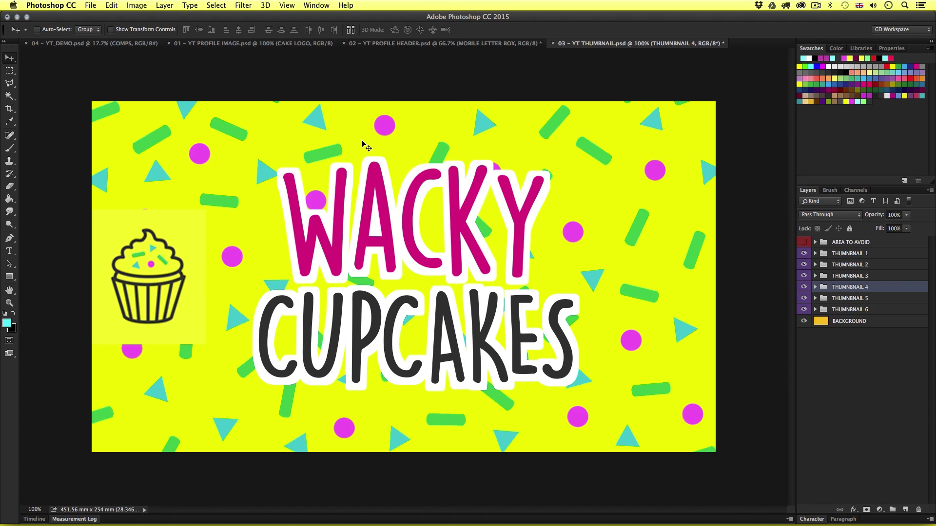
click(398, 45)
click(293, 45)
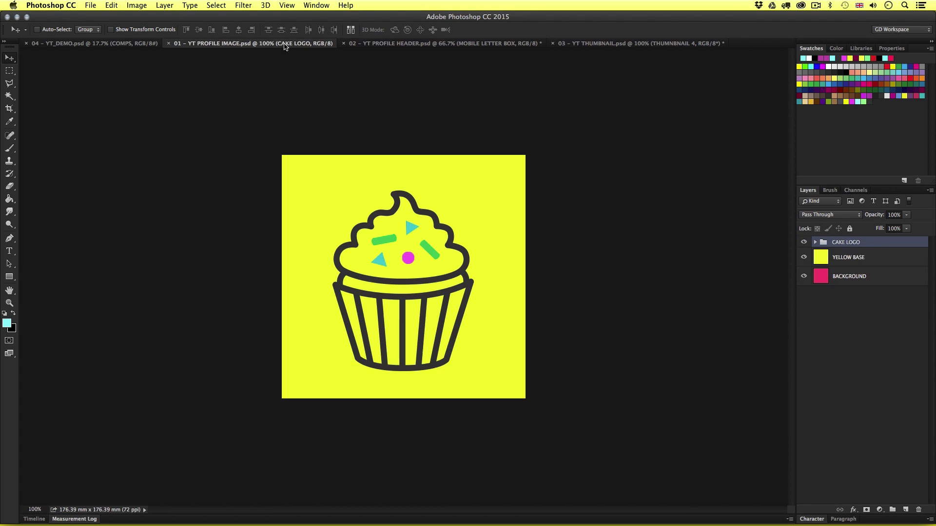
click(121, 45)
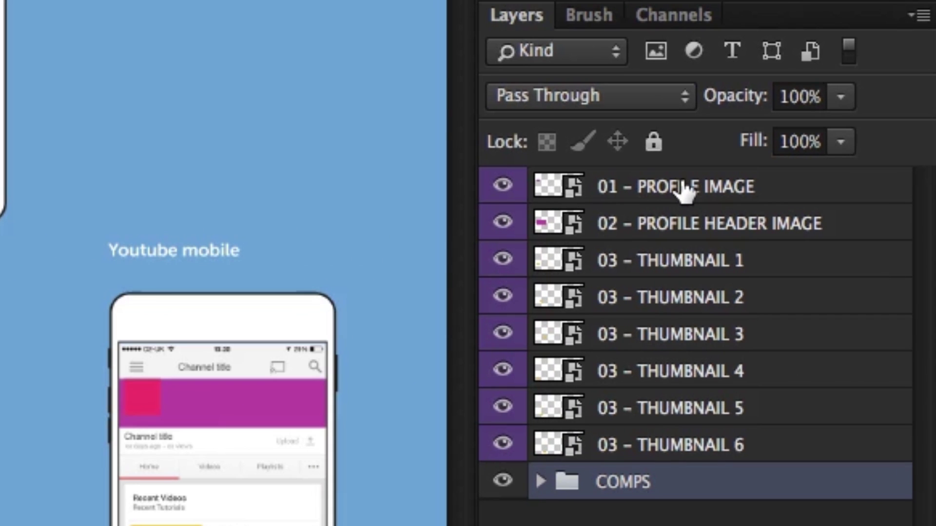
click(685, 191)
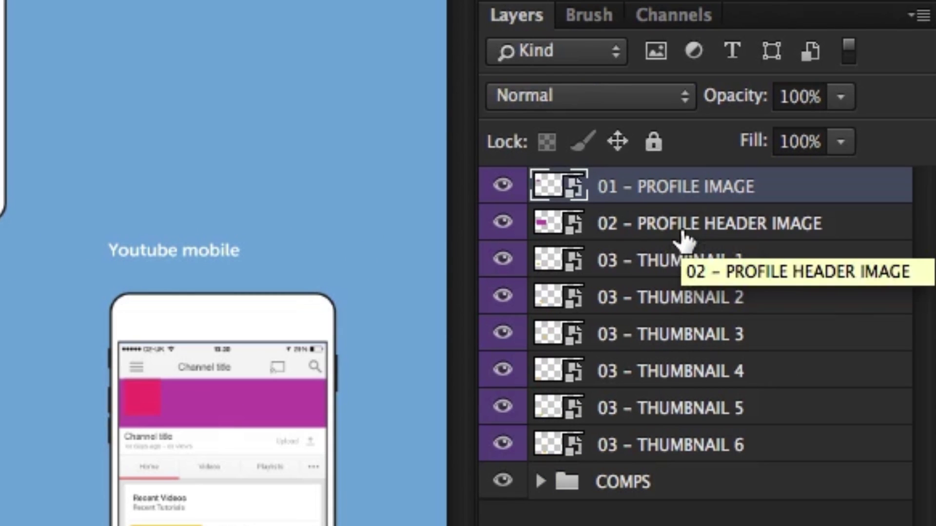
click(684, 233)
click(683, 265)
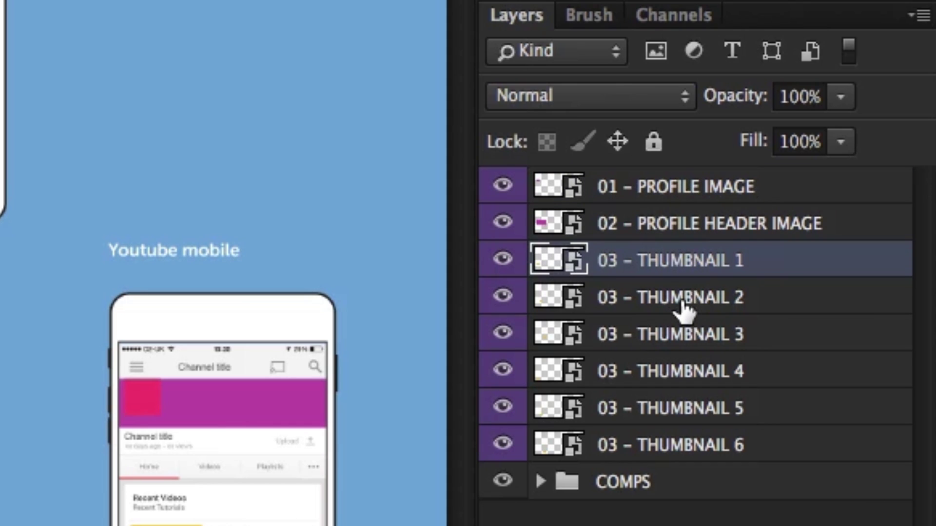
click(687, 302)
click(684, 334)
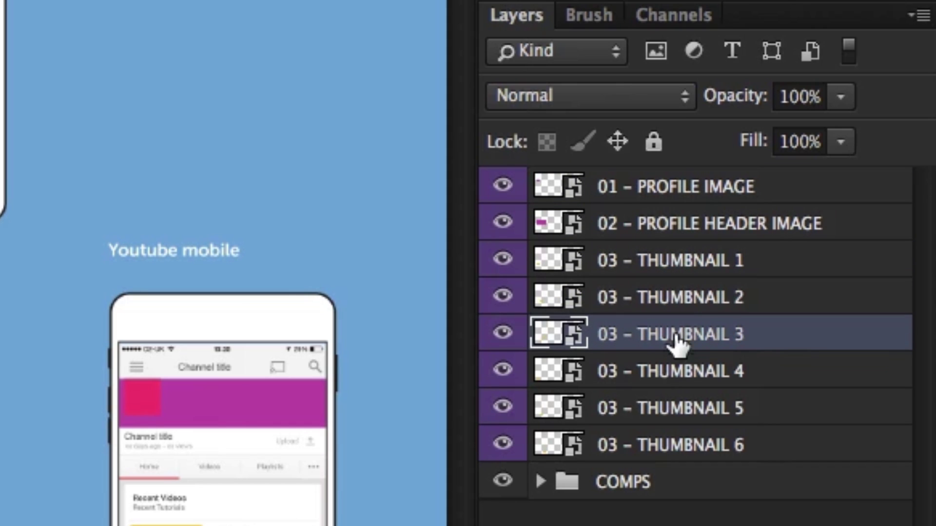
click(679, 376)
click(676, 415)
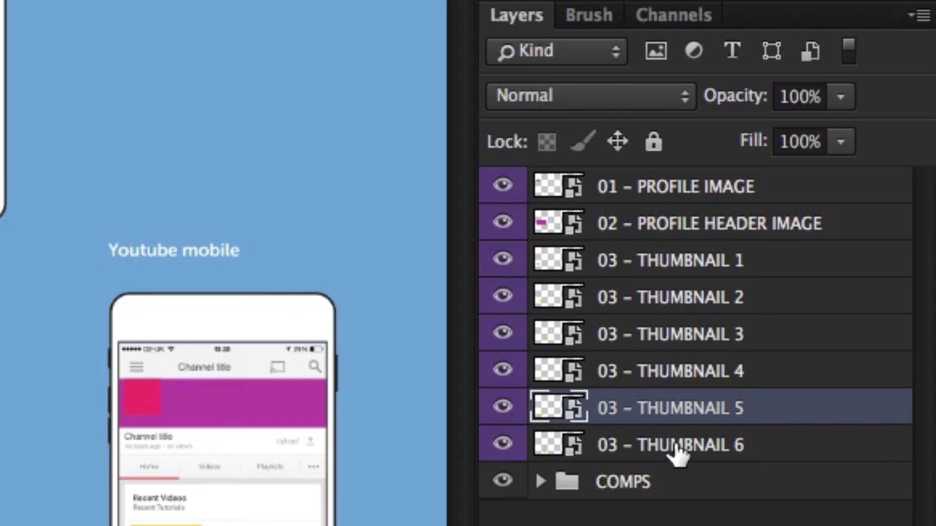
click(675, 446)
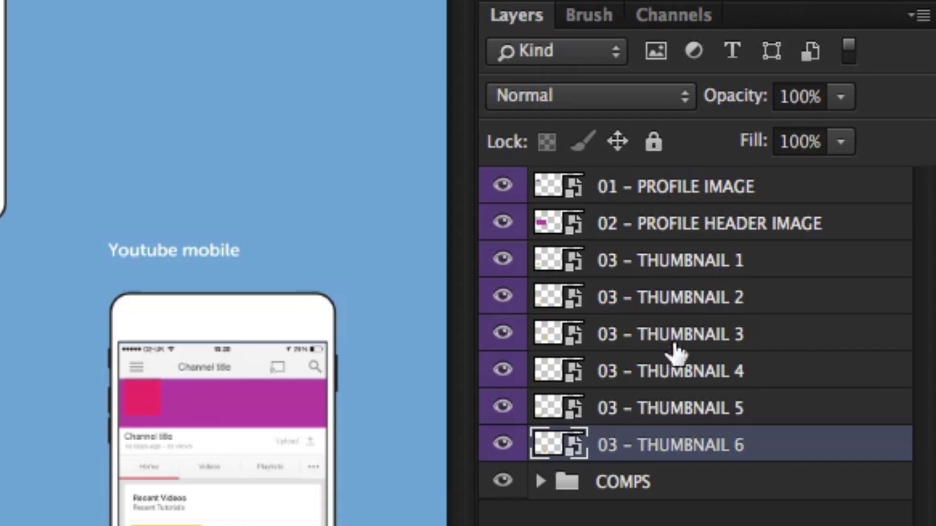
click(679, 510)
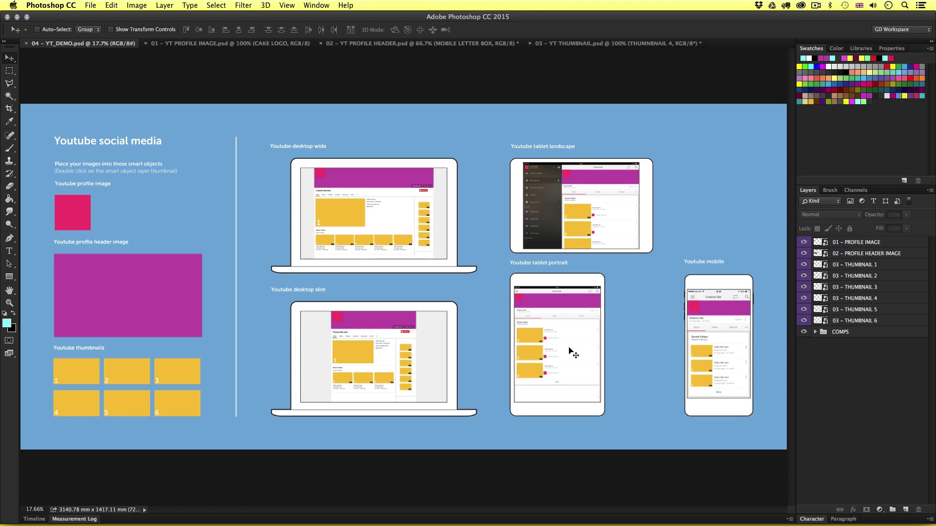
In 01 – YT PROFILE IMAGE, check the CAKE LOGO and YELLOW BASE layers, then select all and copy merged
click(205, 43)
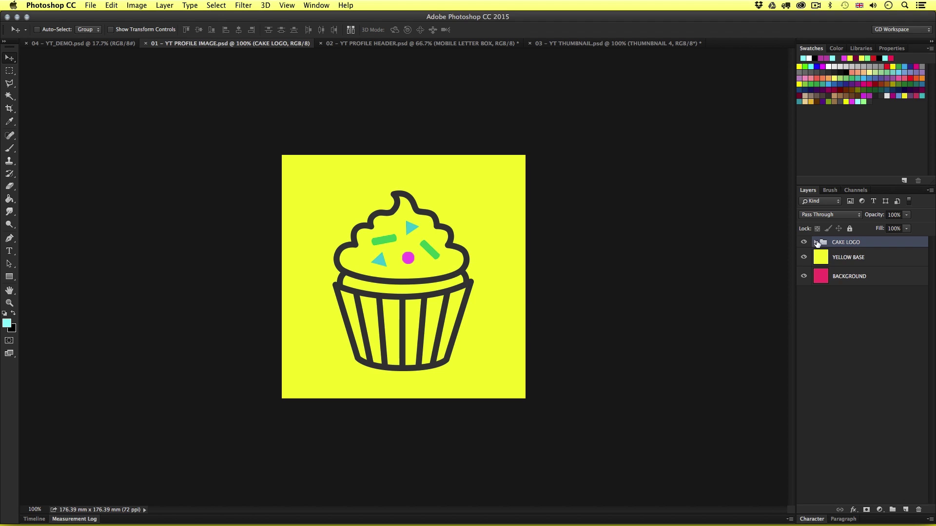
click(803, 242)
click(804, 257)
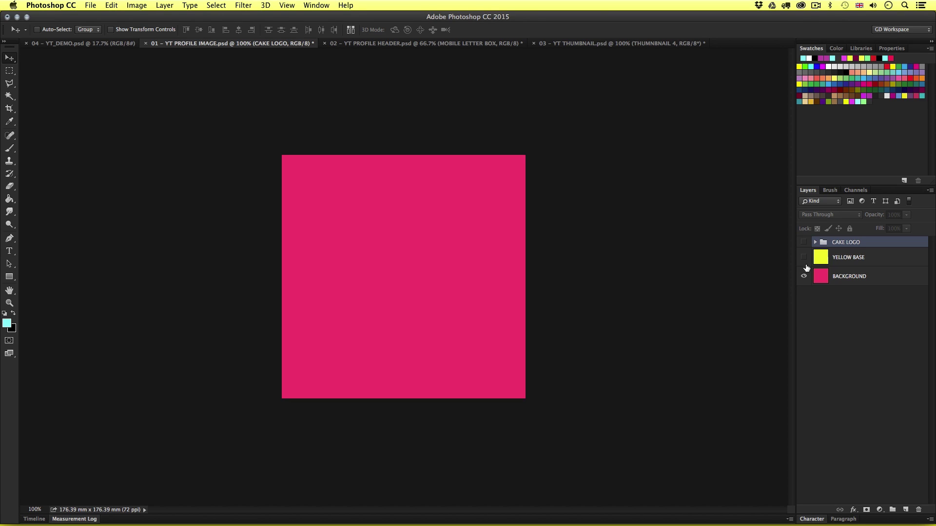
click(805, 257)
click(804, 242)
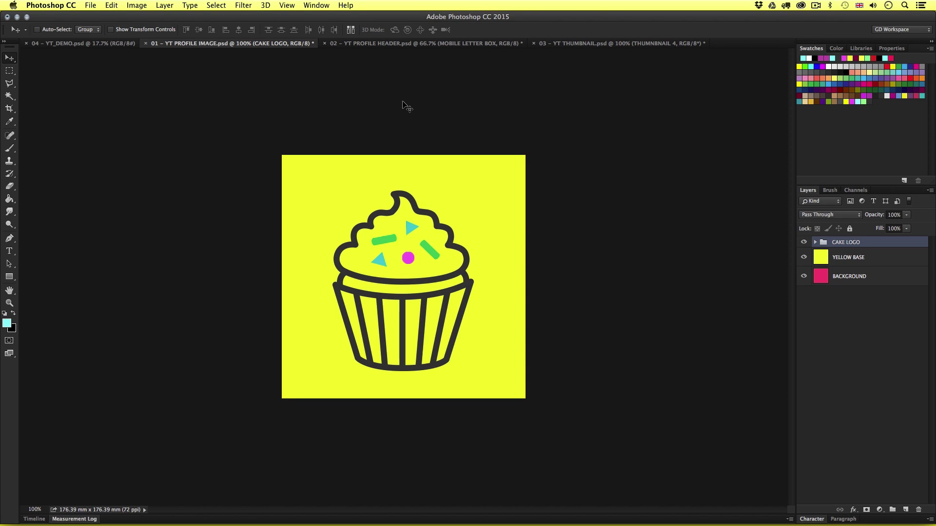
key(super+a)
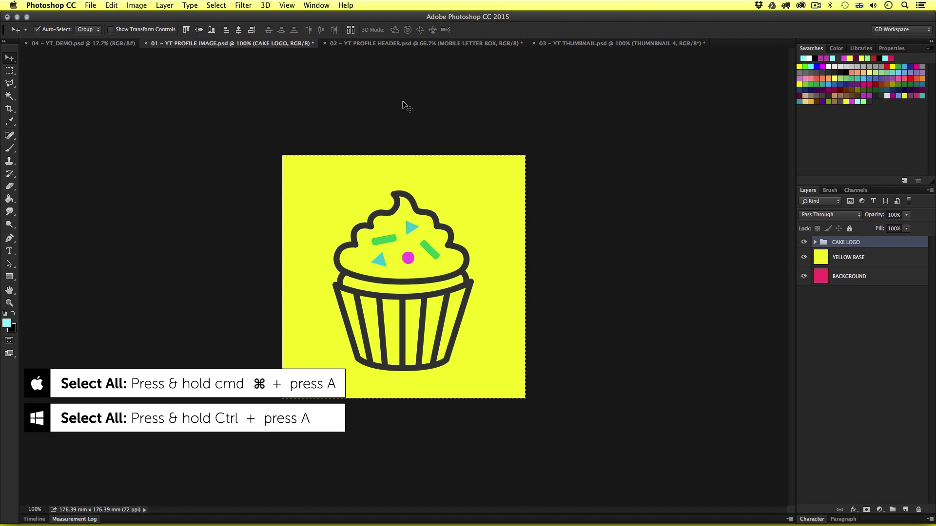
key(shift+super+c)
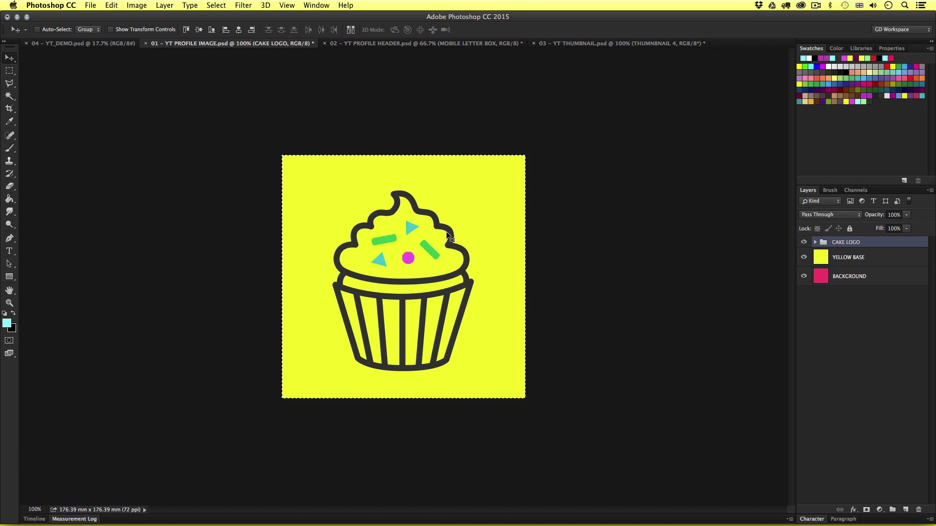
Paste the copied cupcake into YT_DEMO's 01 – PROFILE IMAGE smart object and close it
click(102, 44)
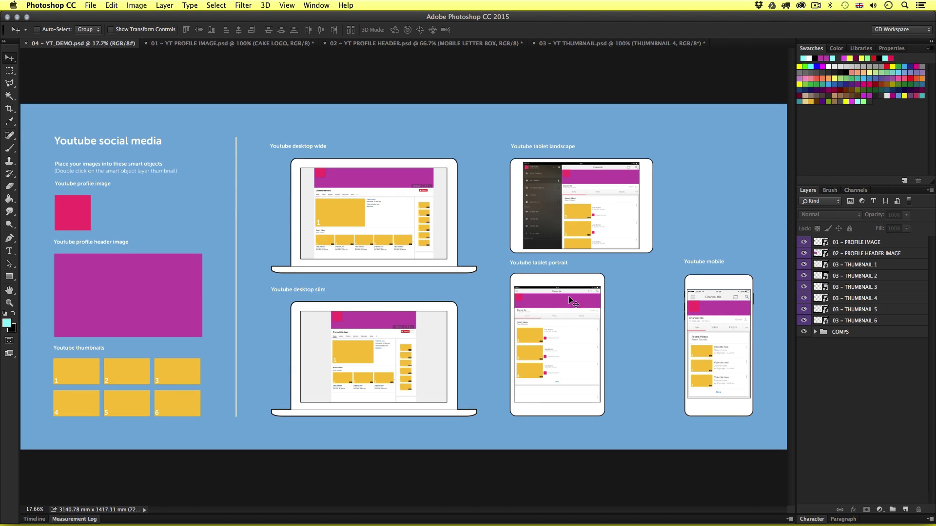
double_click(818, 243)
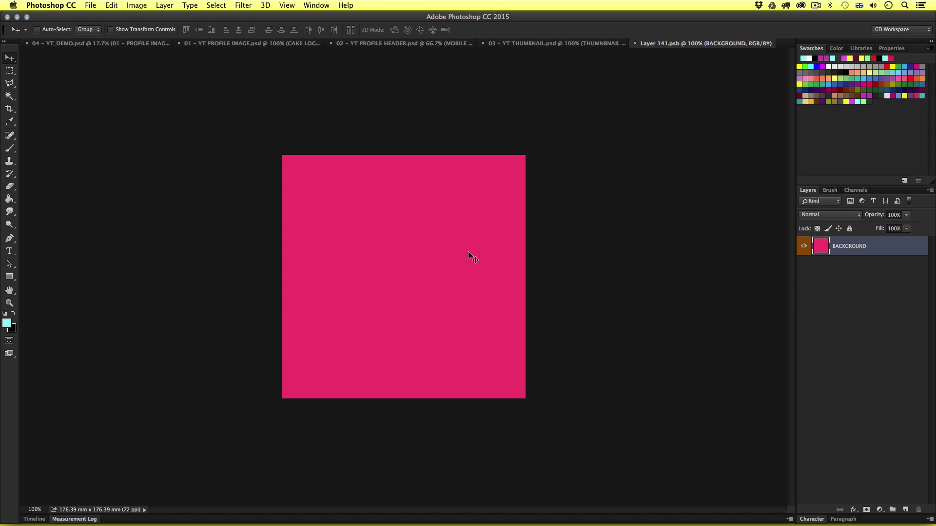
key(super+v)
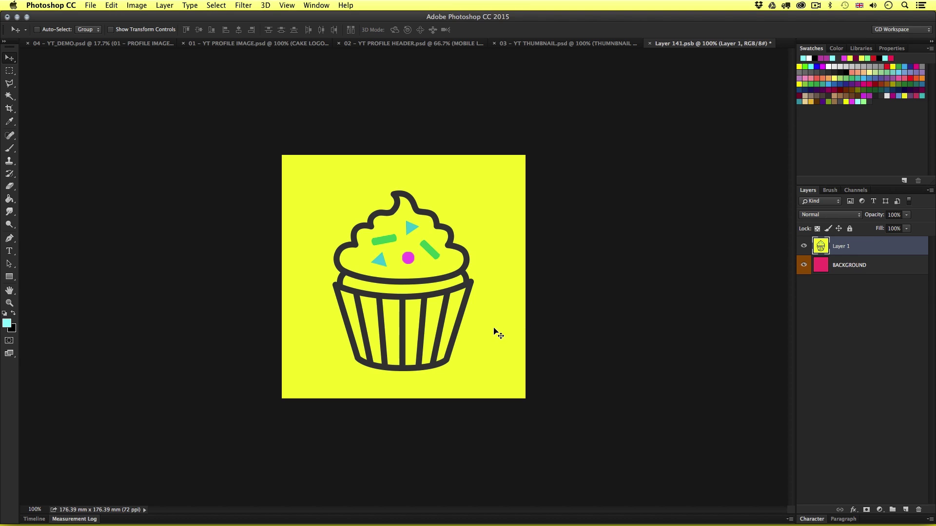
key(super+w)
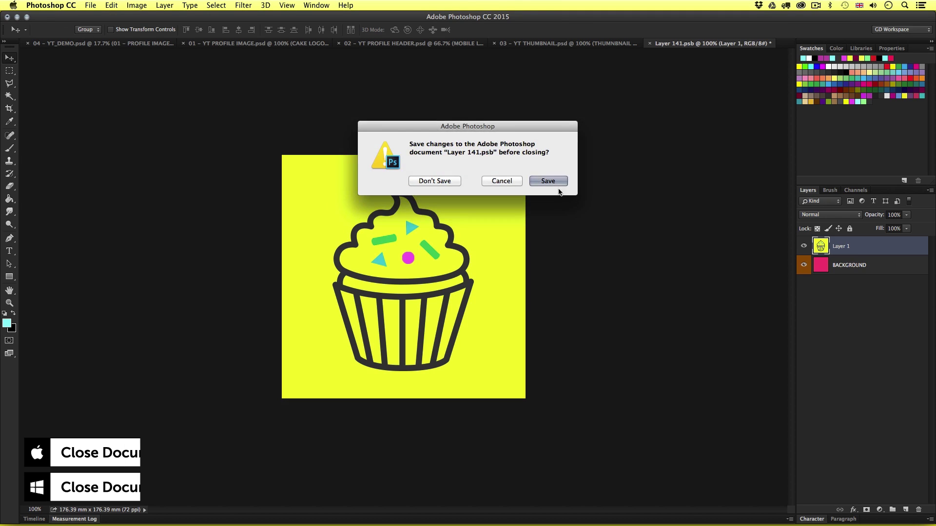
Save the profile smart object and inspect the cupcake across the laptop, tablet and mobile mockups
click(548, 182)
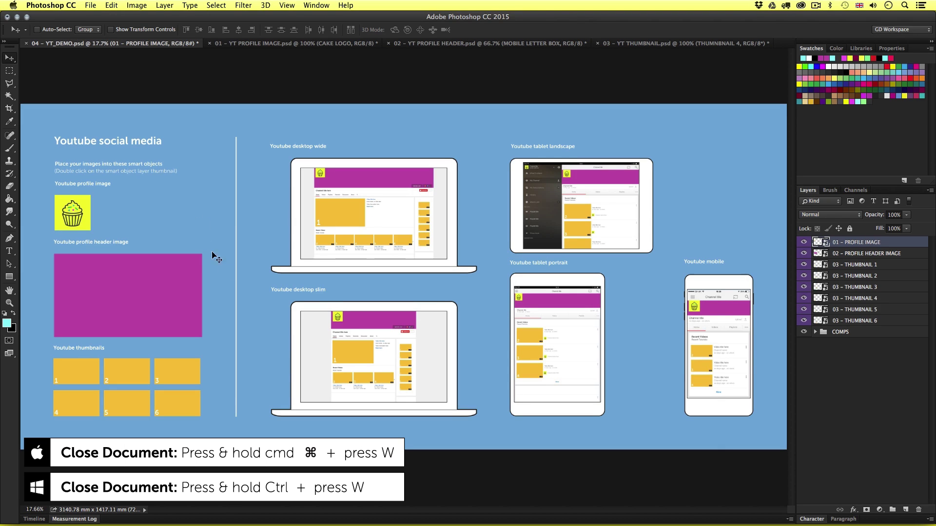
key(z)
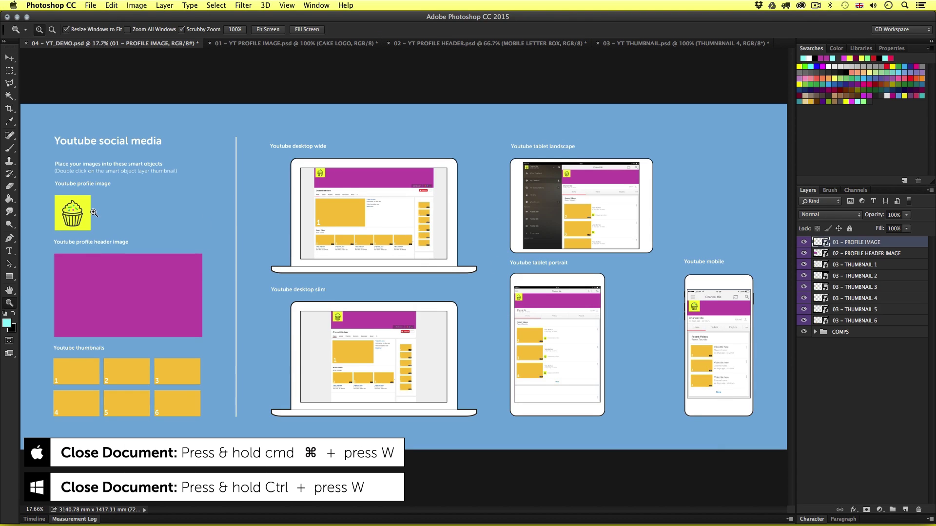
click(92, 213)
click(93, 215)
click(92, 222)
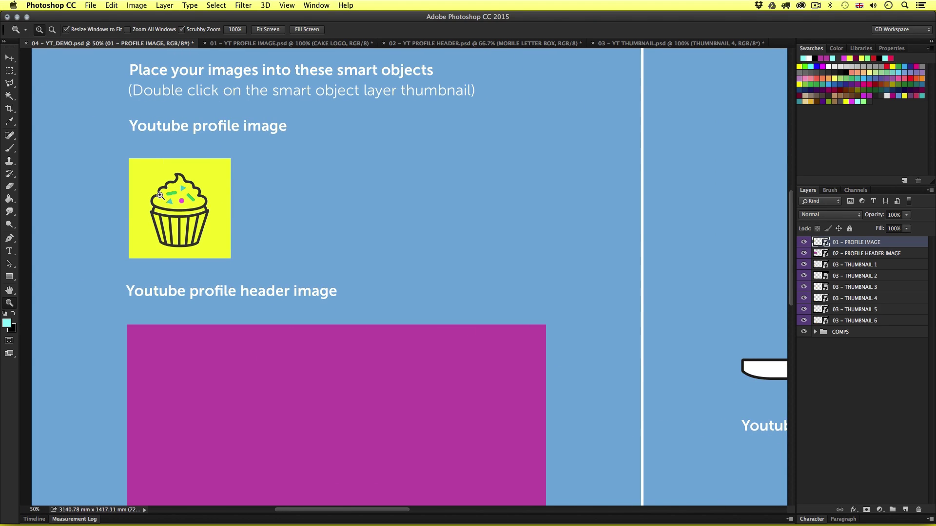
drag(582, 219, 401, 240)
drag(476, 263, 467, 230)
drag(436, 287, 225, 364)
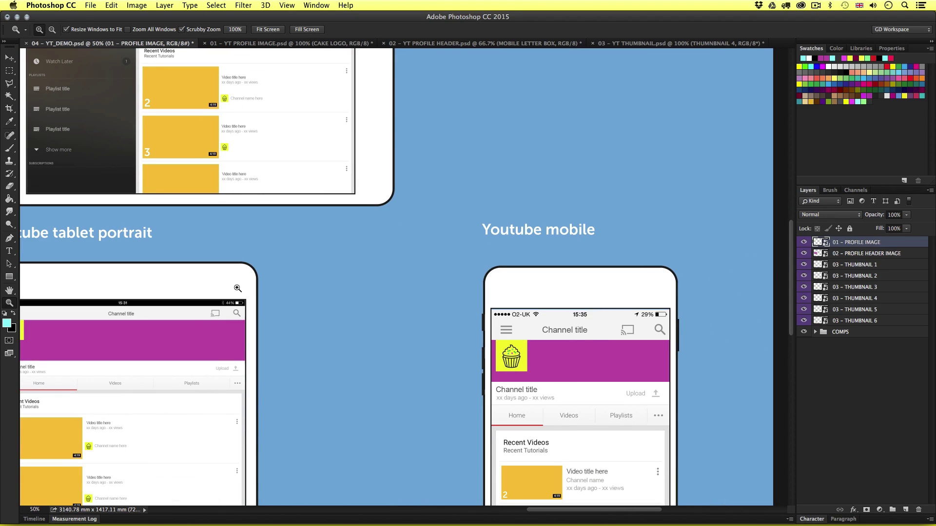
key(super+0)
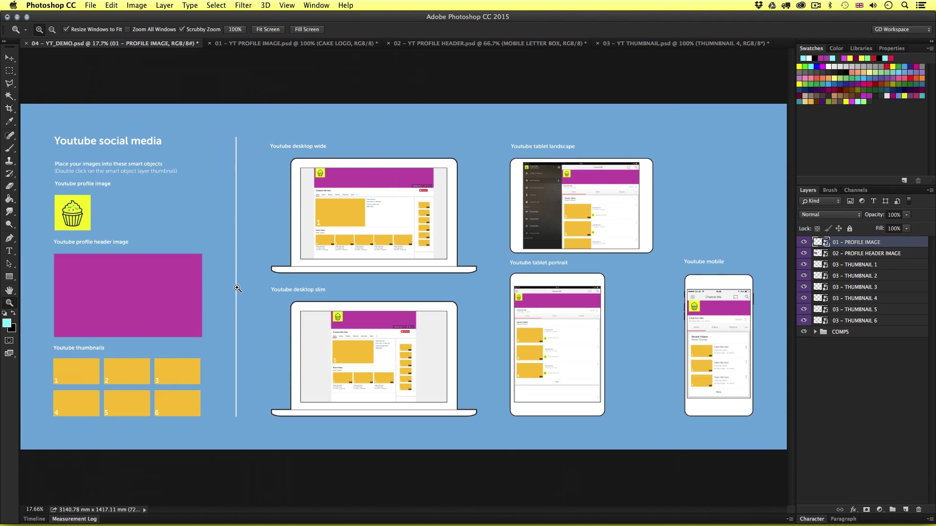
key(v)
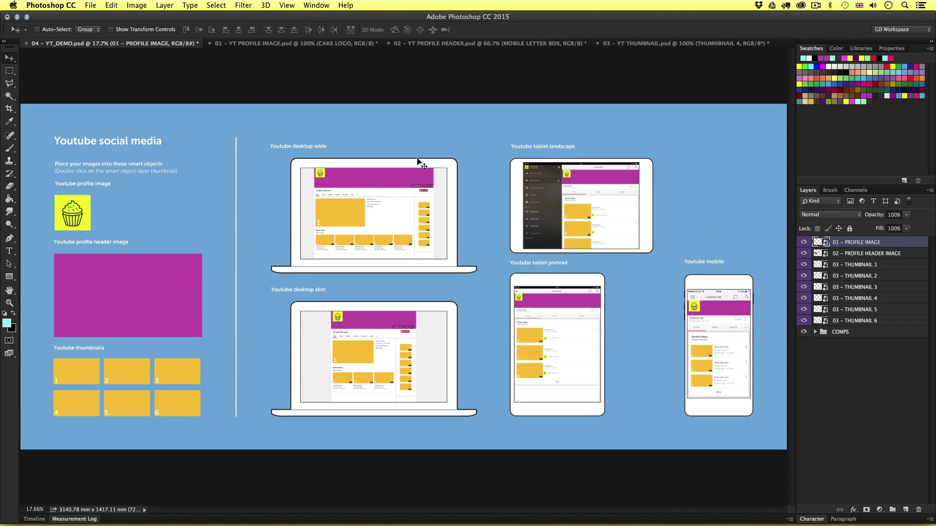
In 02 – YT PROFILE HEADER, hide both the MOBILE and DESKTOP LETTER BOX groups
click(457, 45)
click(803, 242)
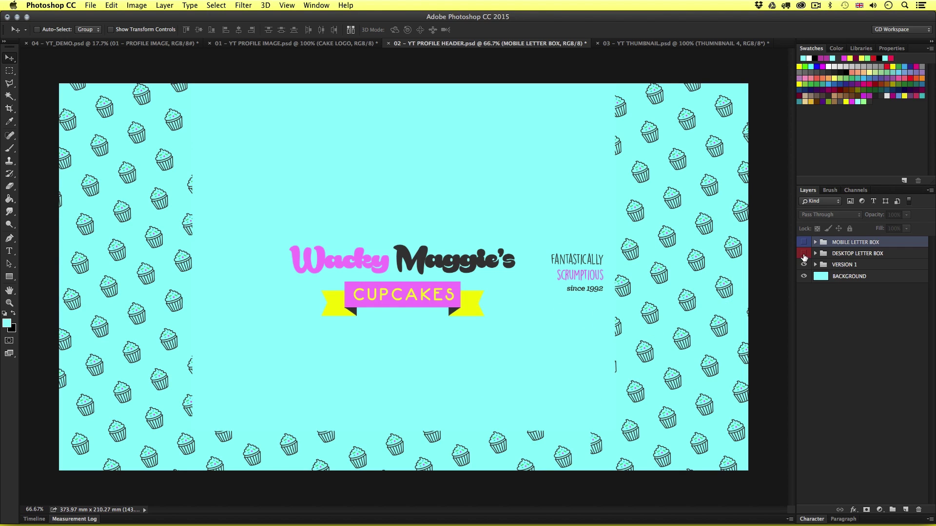
click(803, 254)
click(804, 253)
click(804, 243)
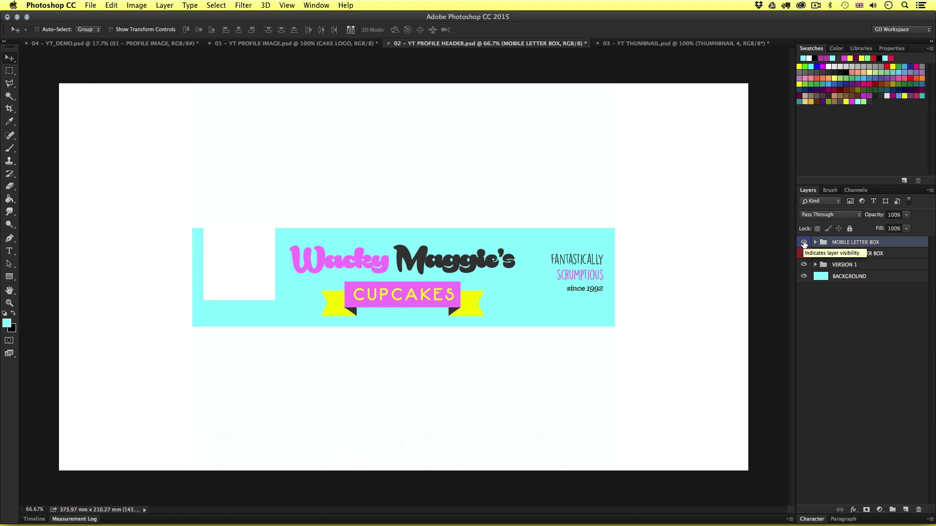
click(804, 242)
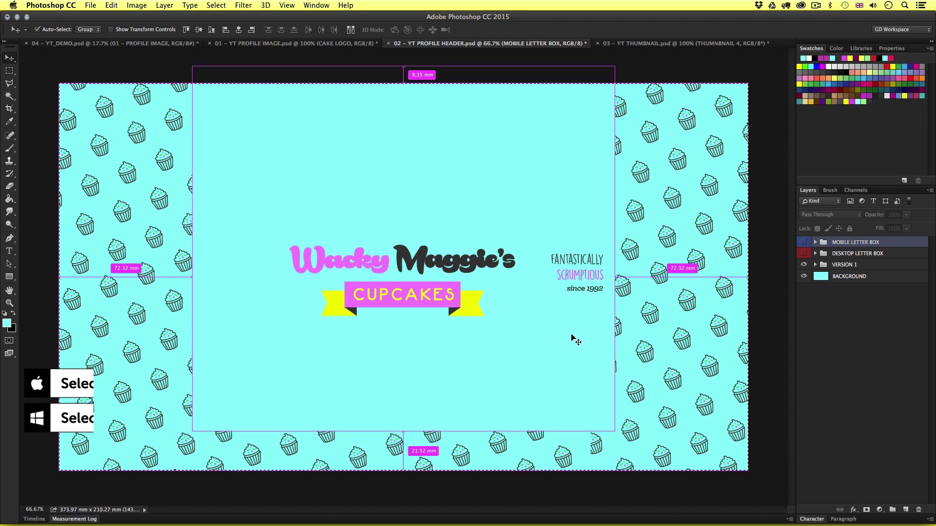
Select the whole header canvas and copy it merged
key(super+a)
key(super)
key(super+shift+c)
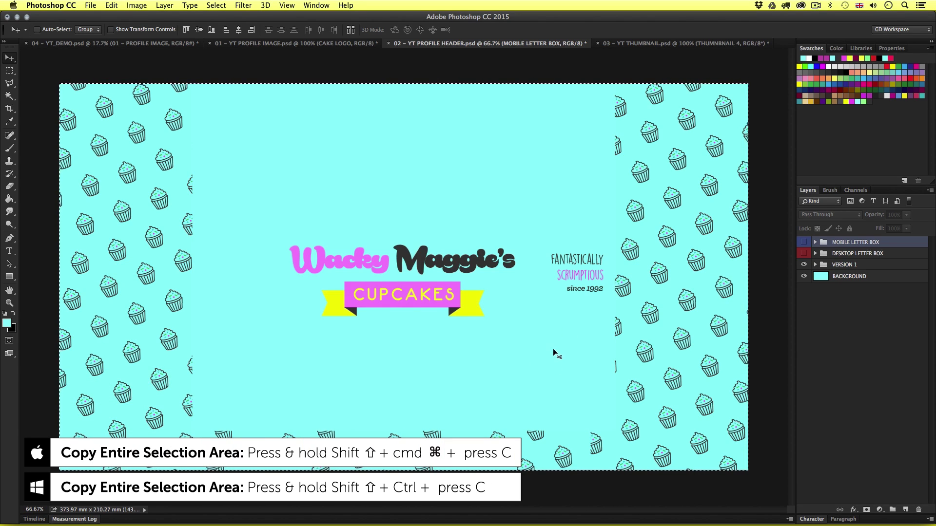
Paste the cyan header into YT_DEMO's 02 – PROFILE HEADER IMAGE smart object, save, and check the mockups
click(56, 44)
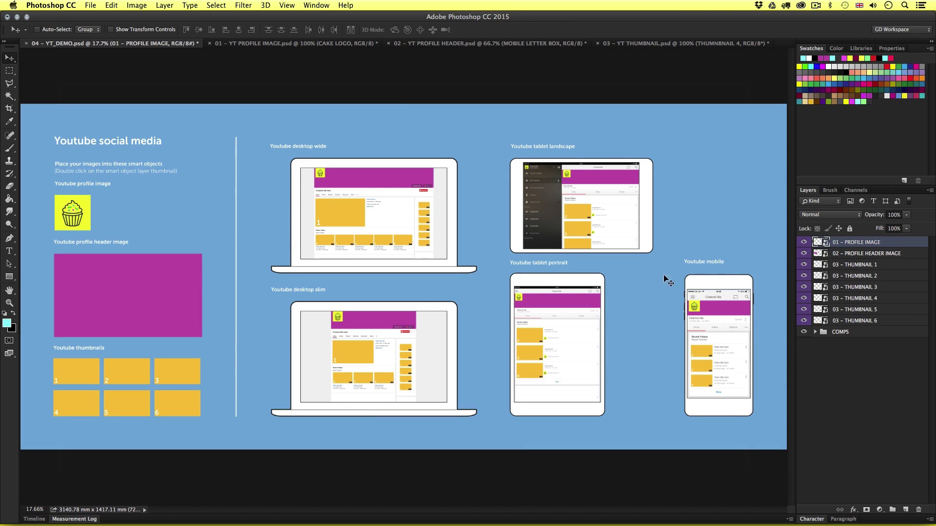
click(821, 254)
double_click(820, 253)
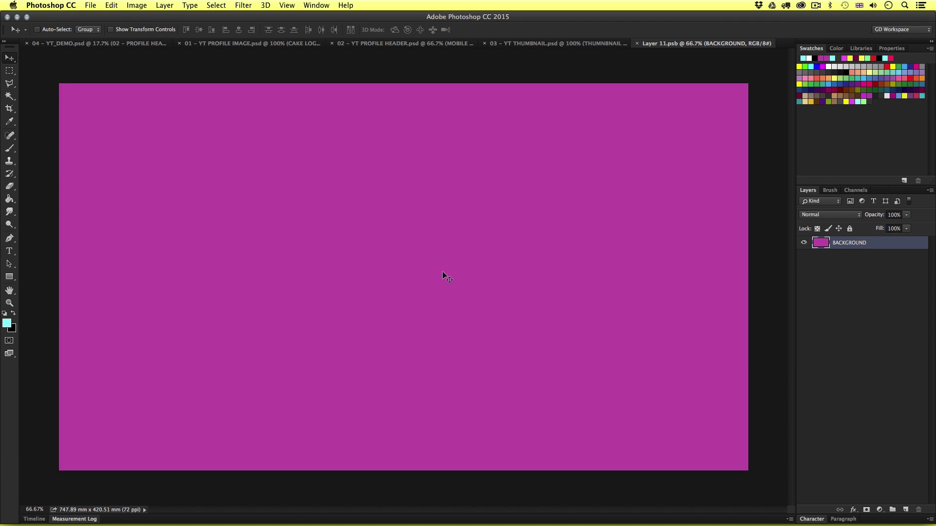
key(super+v)
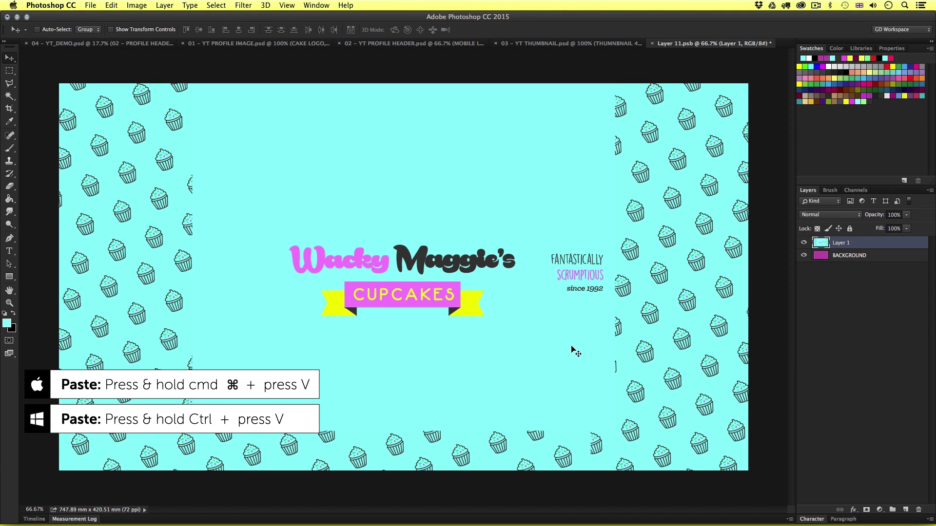
key(super+w)
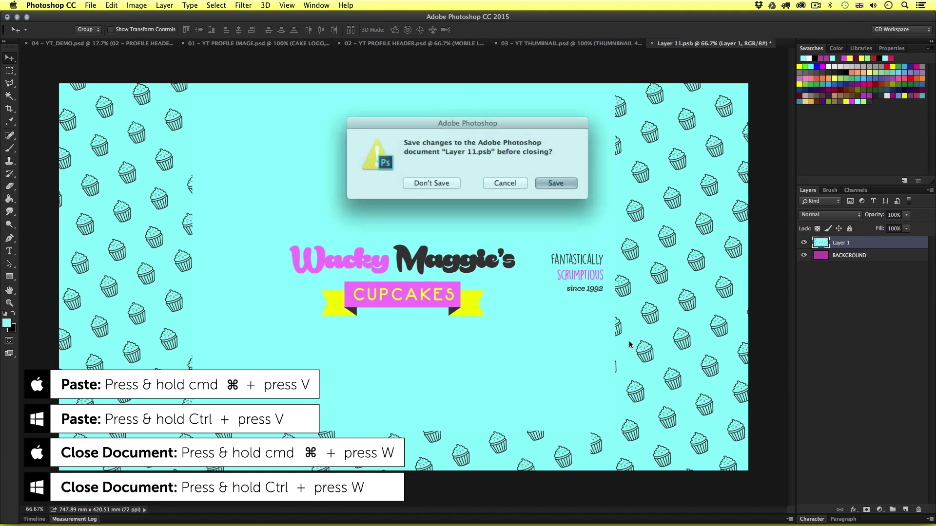
click(541, 181)
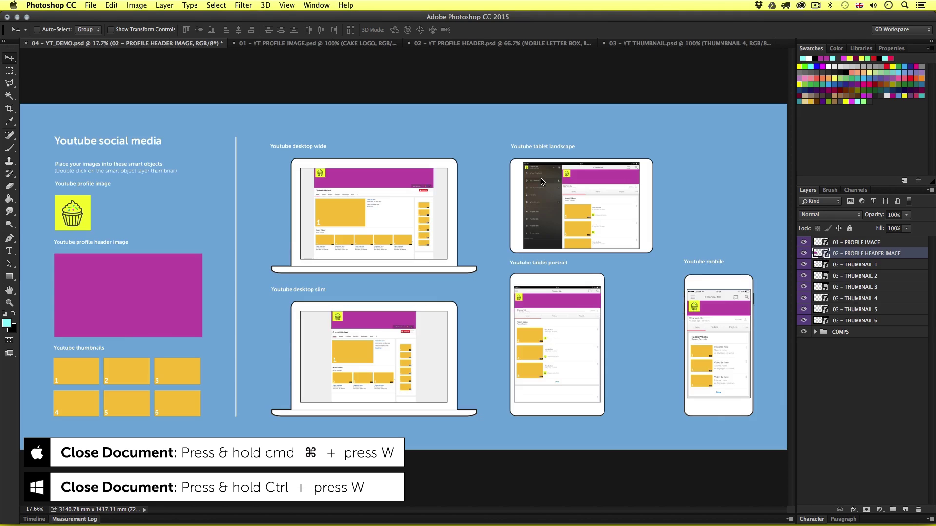
key(z)
drag(195, 291, 258, 294)
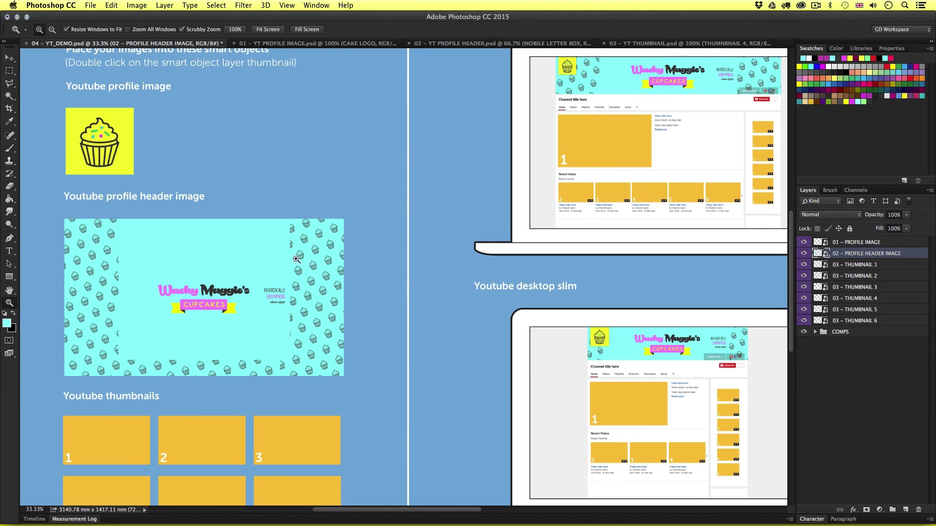
scroll(385, 233, right, 15)
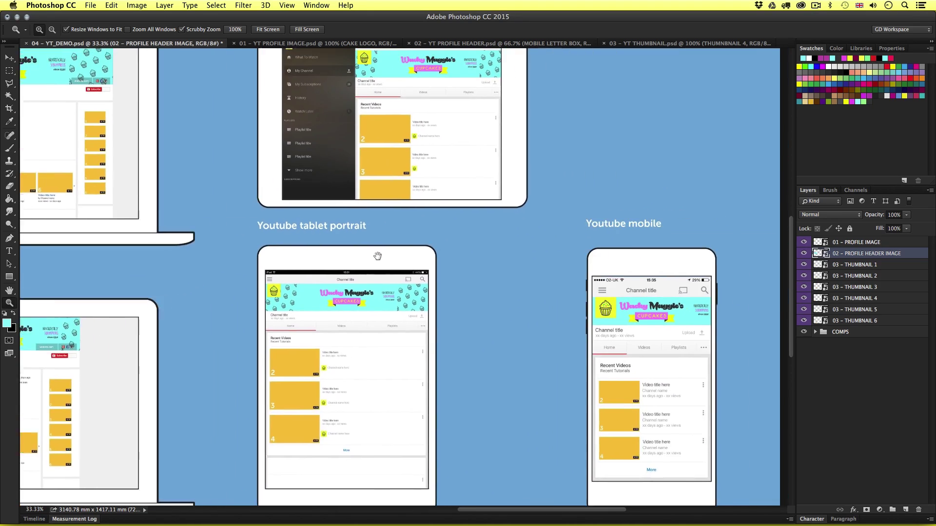
drag(377, 256, 323, 304)
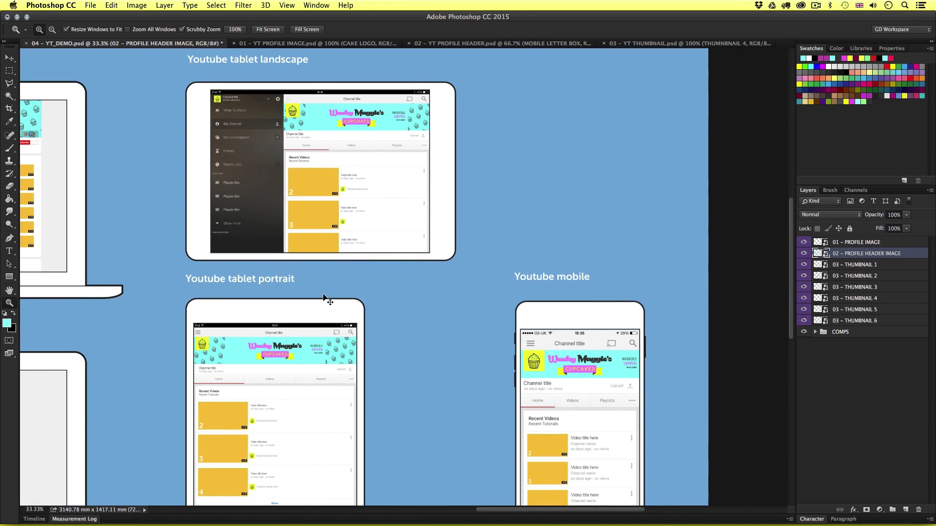
key(super+0)
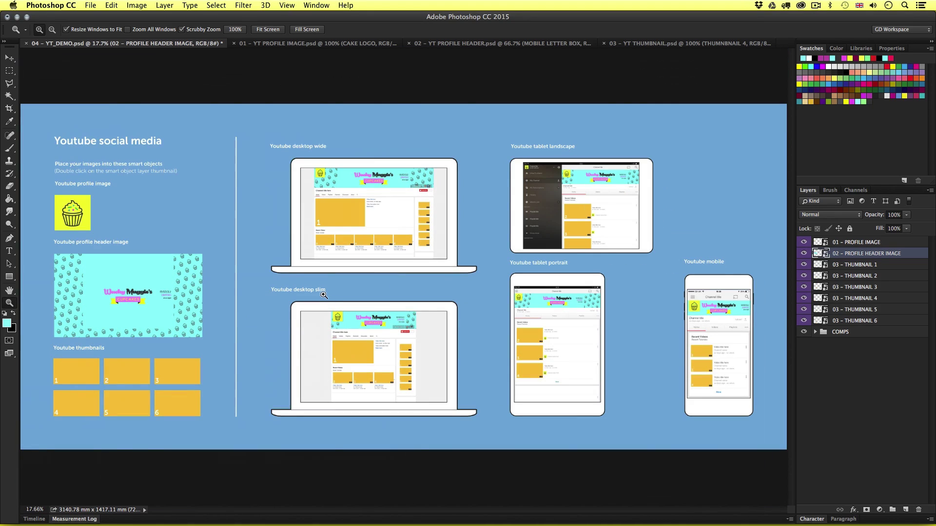
Select the THUMBNAIL 1 group in the thumbnail document and copy the whole canvas
click(643, 44)
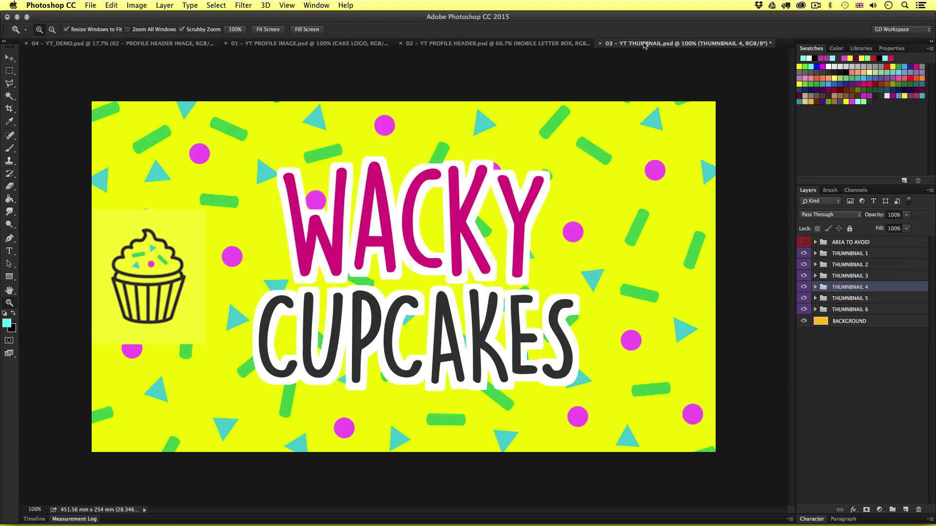
click(839, 258)
key(super+a)
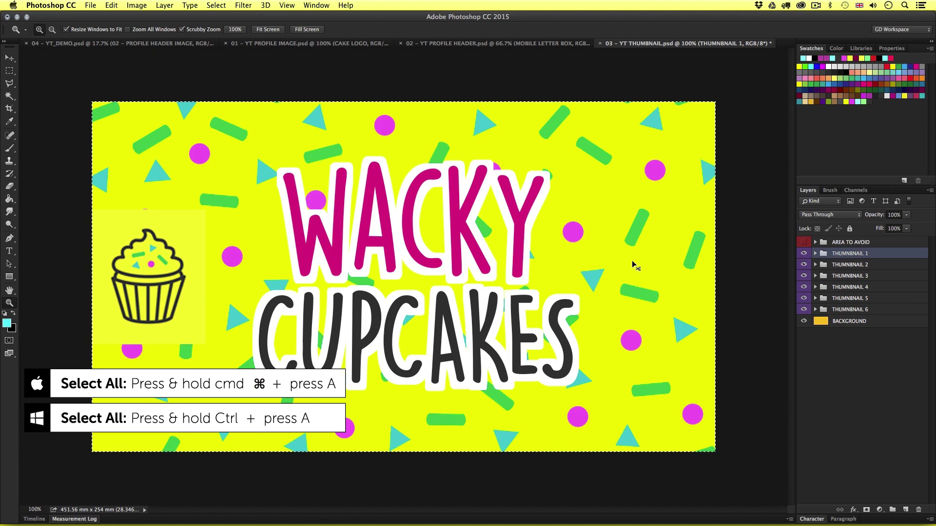
key(super+c)
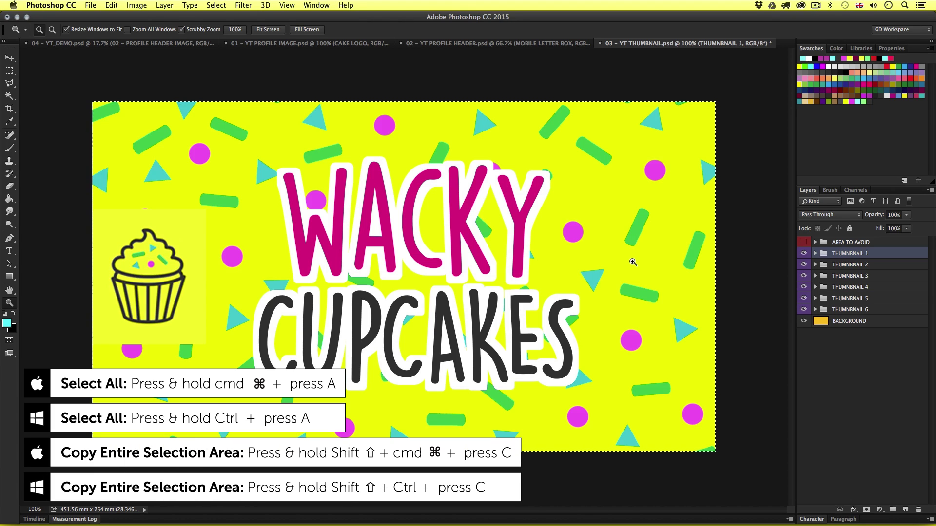
Paste the Wacky Cupcakes artwork into the 03 - THUMBNAIL 1 smart object and save it
click(72, 44)
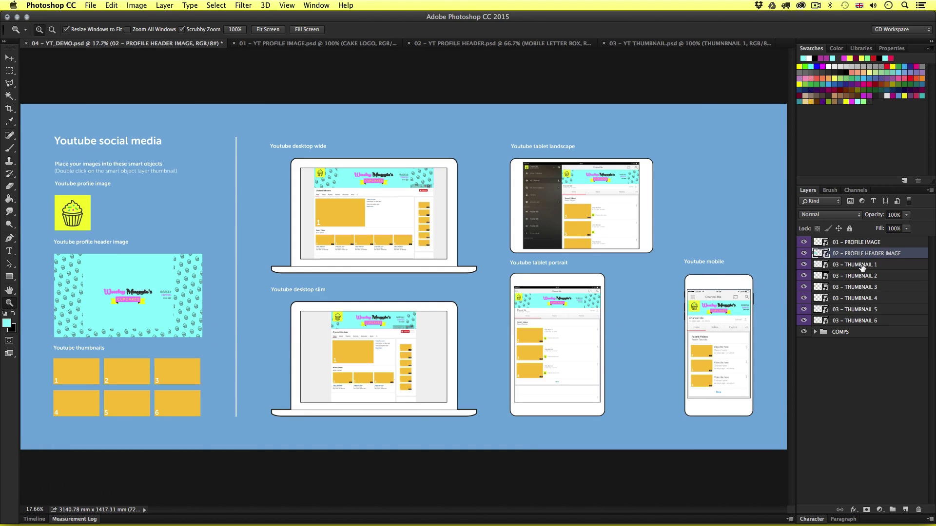
click(818, 265)
double_click(817, 265)
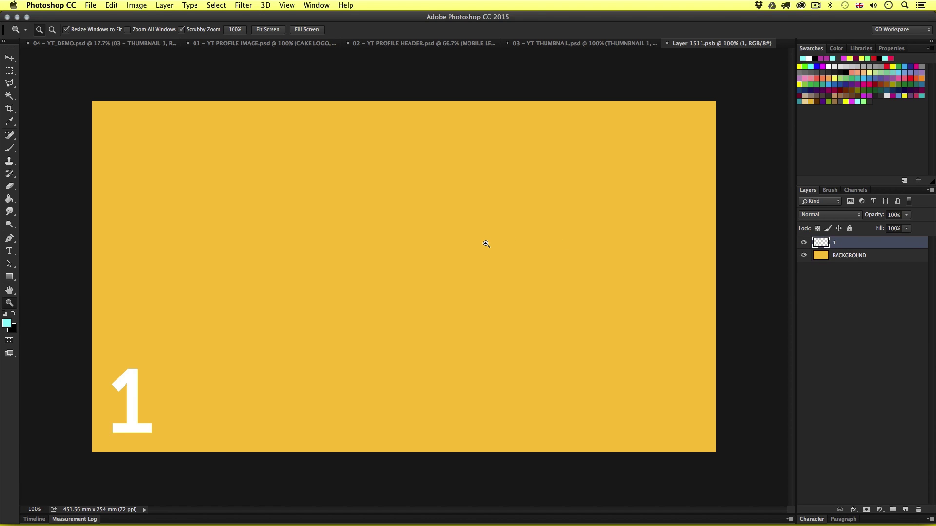
key(super+v)
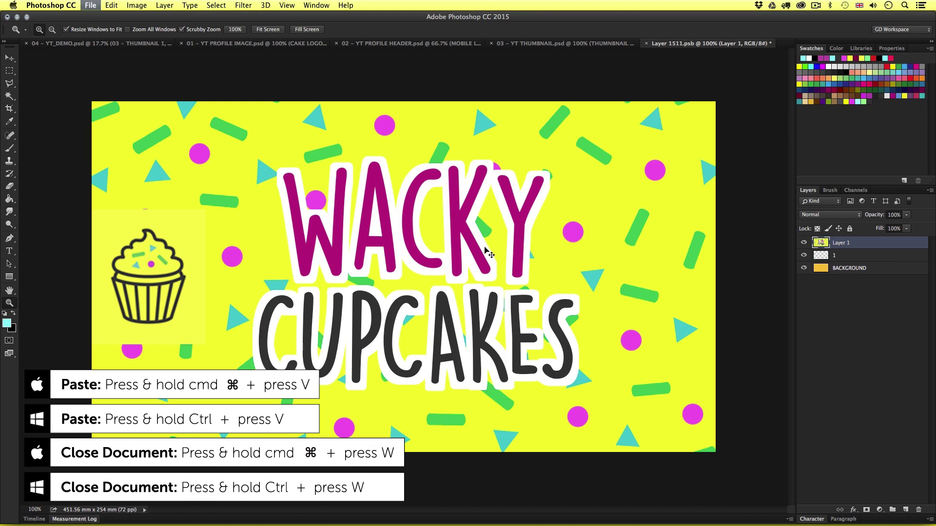
key(super+w)
click(548, 181)
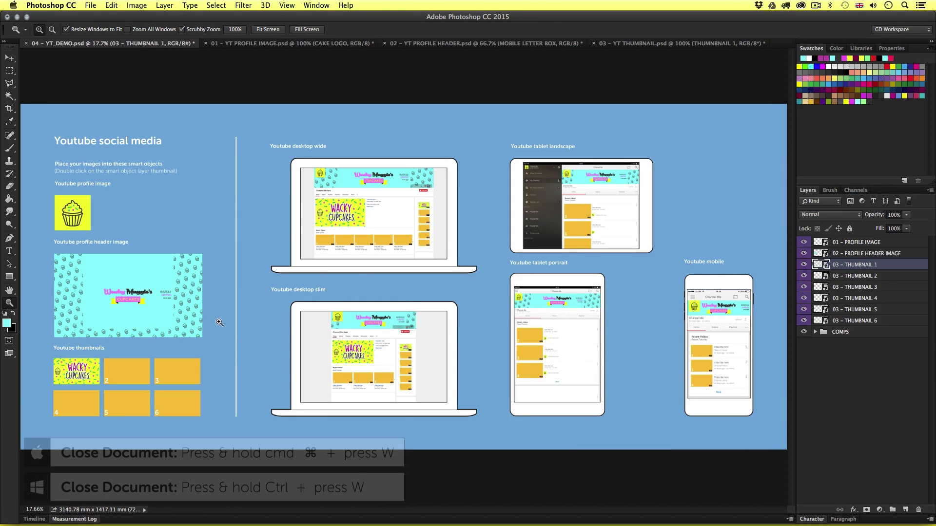
Zoom into and pan across the desktop mockups to inspect the filled thumbnail slots
click(305, 237)
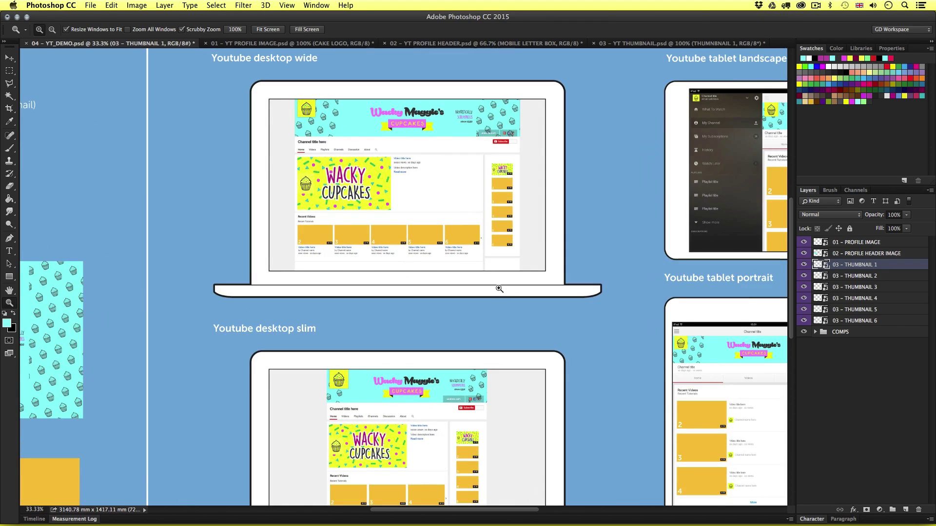
click(487, 278)
drag(488, 303, 140, 259)
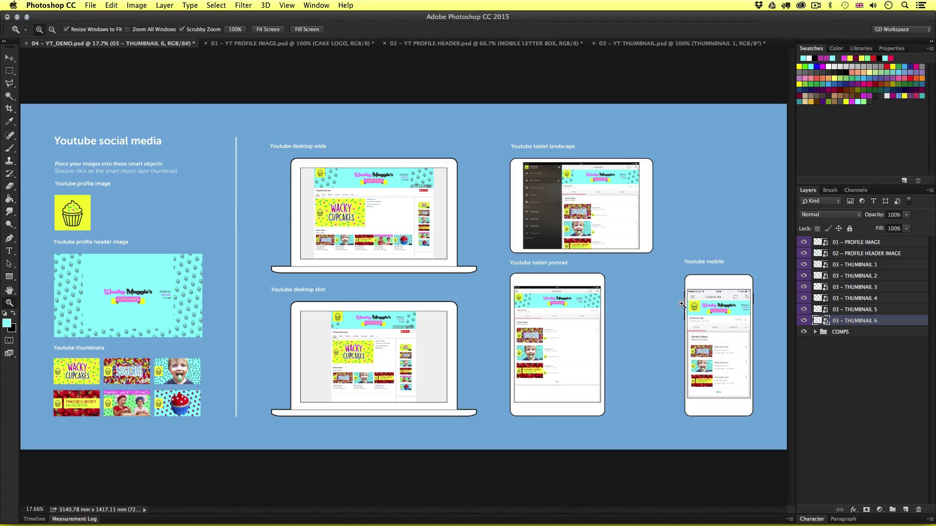
key(v)
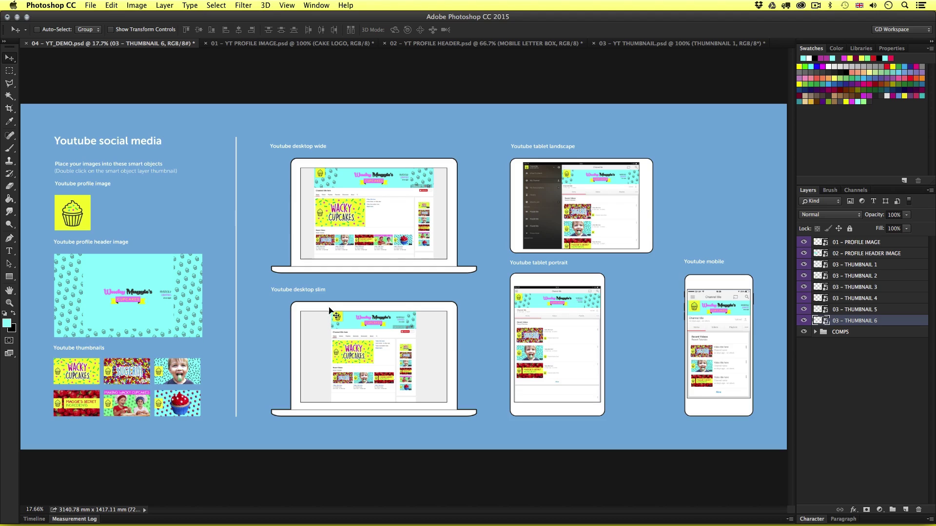
key(z)
click(306, 267)
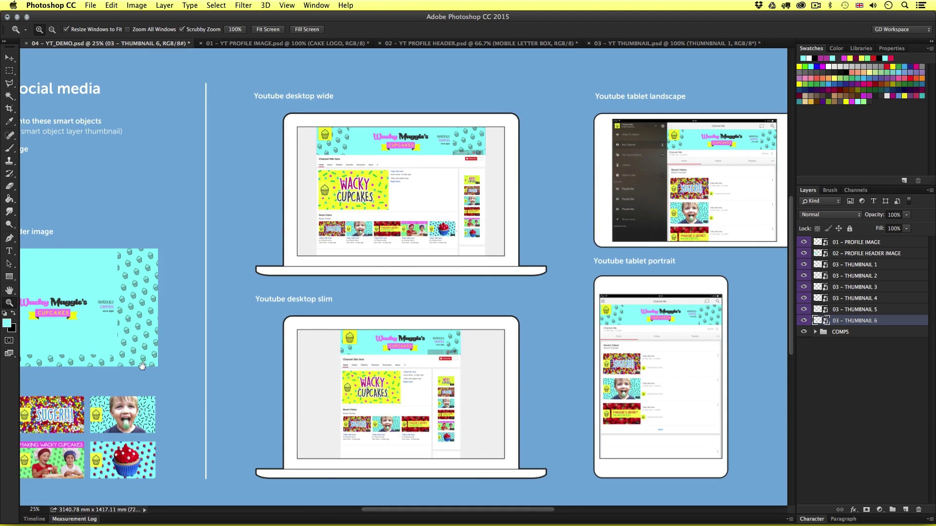
drag(142, 366, 279, 365)
click(252, 309)
scroll(342, 310, right, 5)
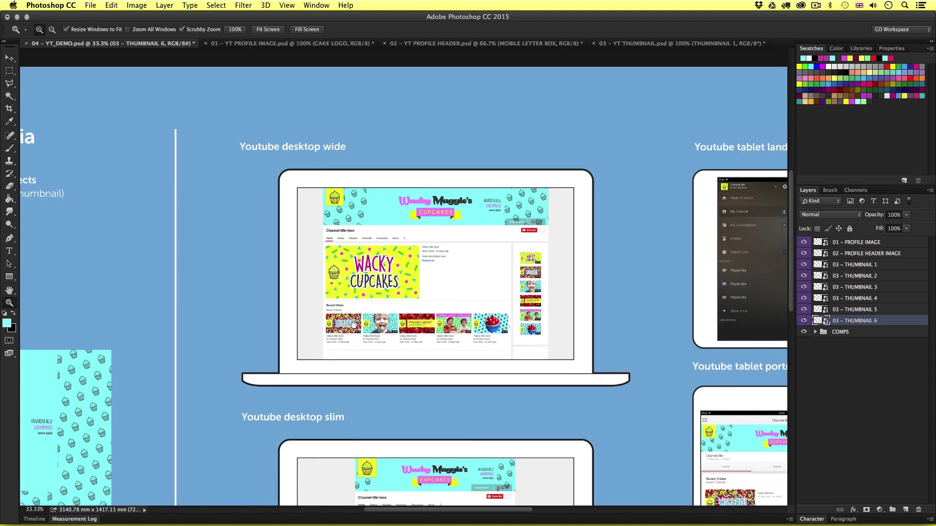
click(444, 309)
click(444, 310)
drag(444, 310, 453, 317)
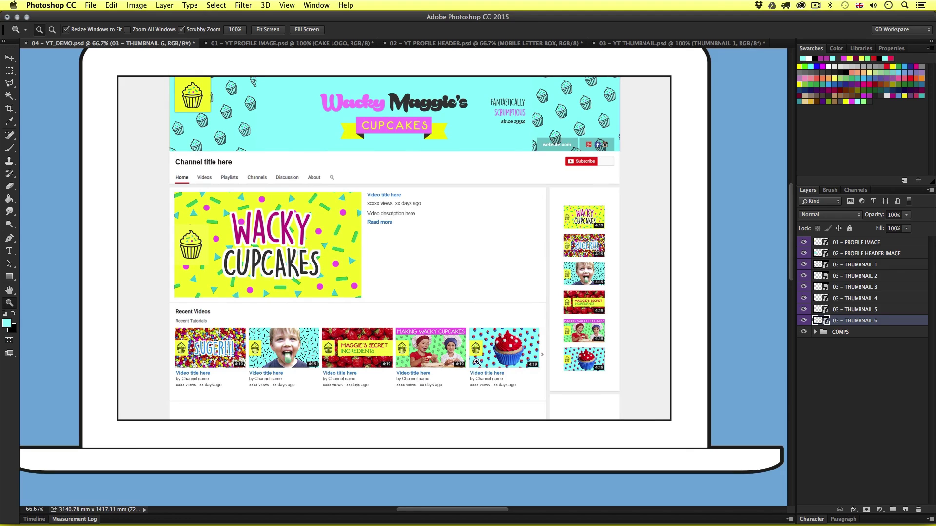
scroll(476, 421, down, 10)
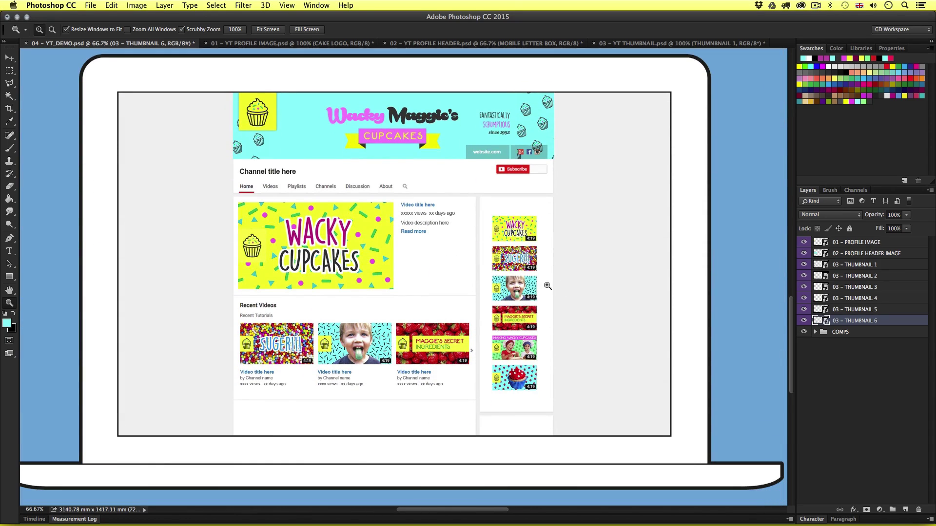
scroll(645, 285, right, 5)
scroll(536, 303, down, 10)
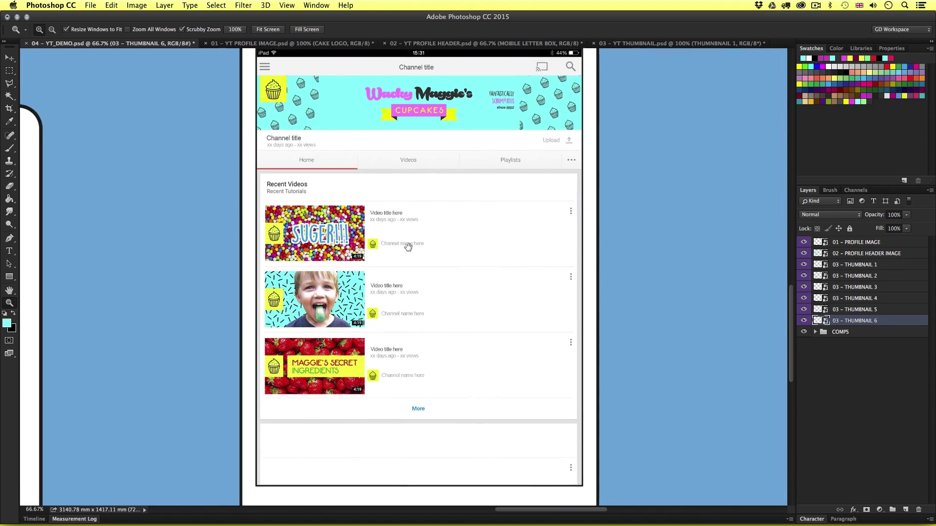
scroll(426, 330, up, 3)
scroll(426, 330, up, 10)
scroll(292, 336, left, 4)
scroll(411, 361, up, 1)
scroll(410, 361, right, 1)
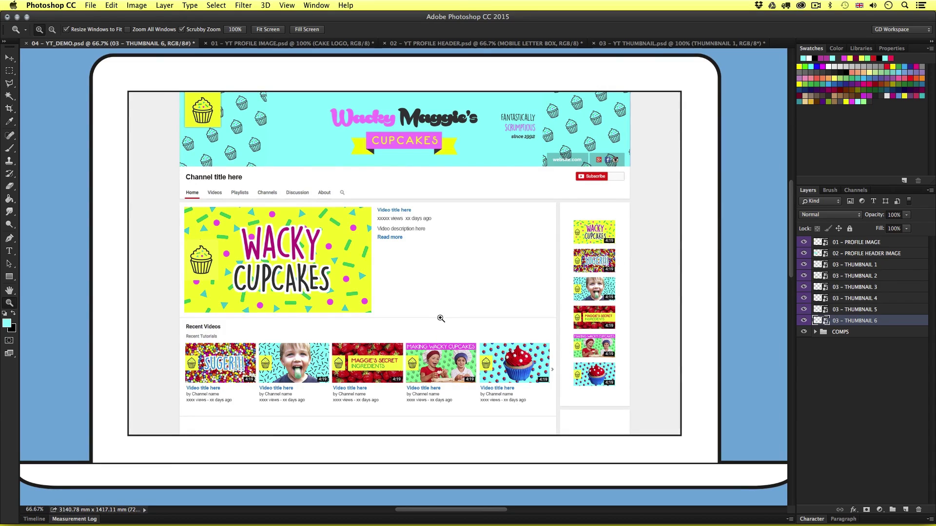
scroll(438, 318, up, 2)
scroll(493, 317, down, 1)
scroll(494, 318, down, 2)
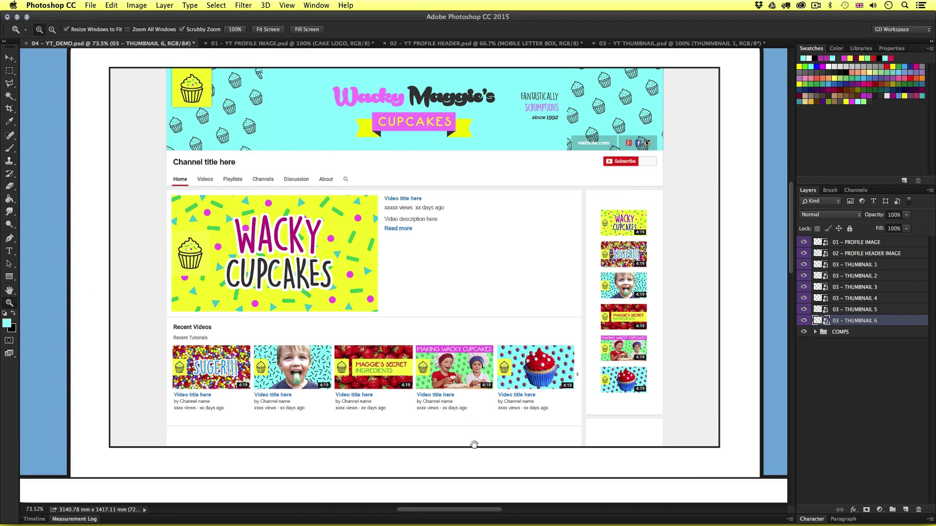
scroll(476, 393, down, 1)
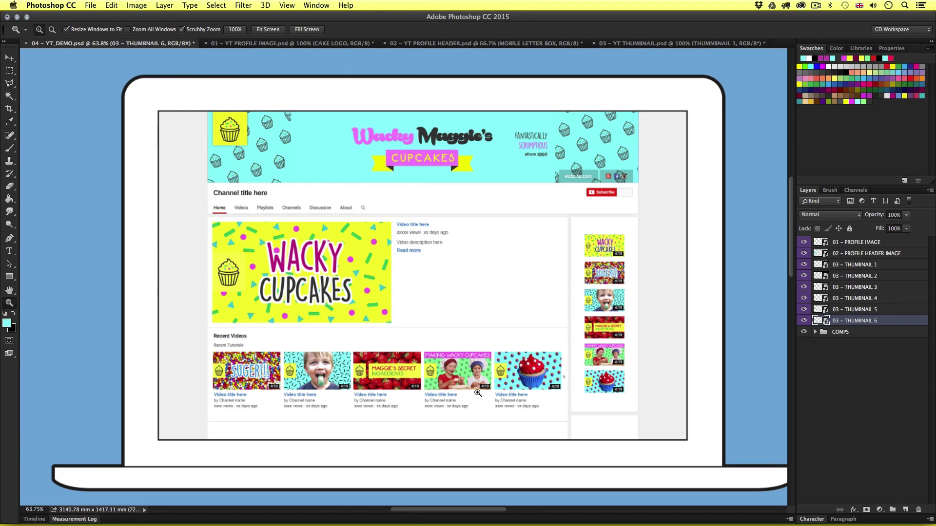
scroll(504, 444, down, 10)
scroll(504, 373, down, 1)
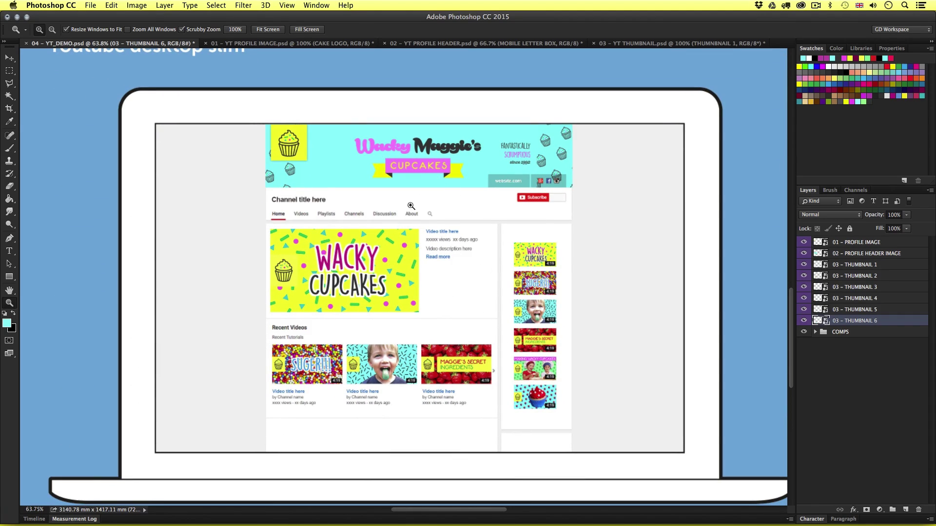
scroll(647, 278, right, 15)
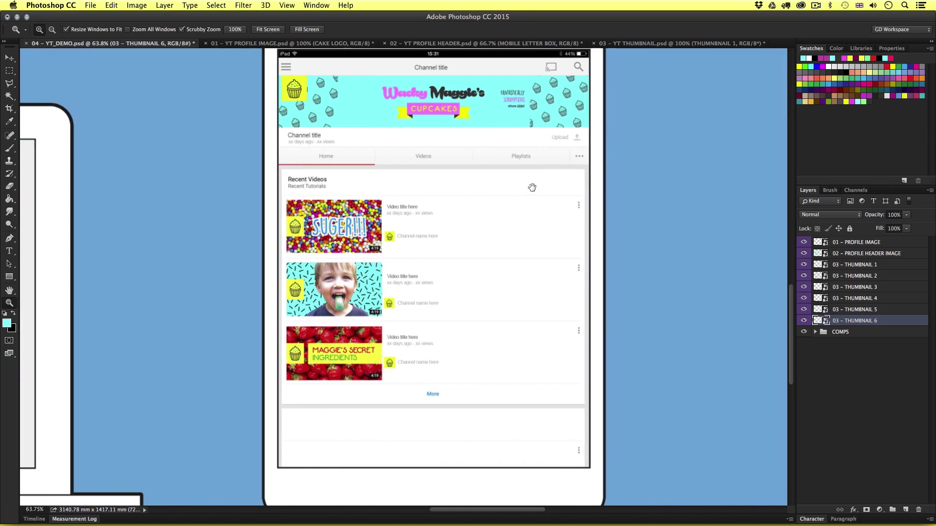
scroll(532, 187, up, 10)
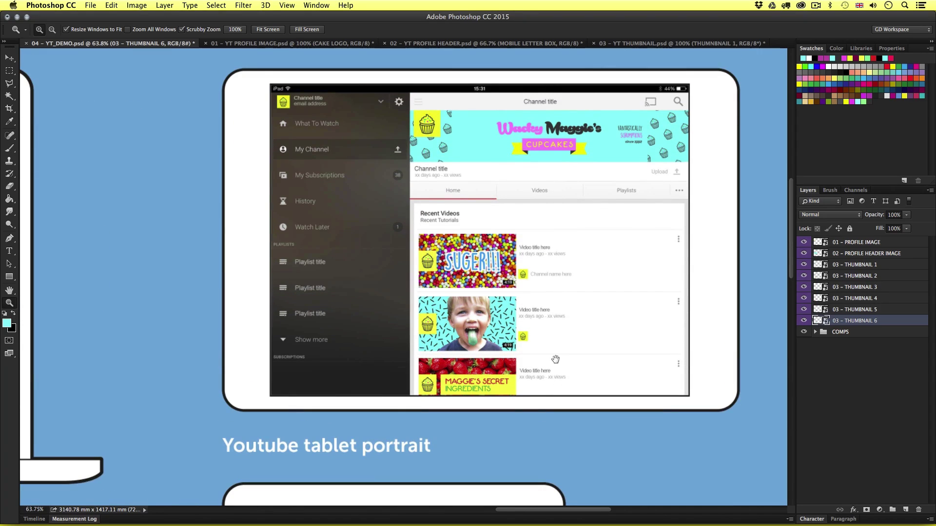
scroll(555, 359, down, 8)
scroll(560, 336, right, 1)
scroll(512, 345, right, 10)
scroll(466, 249, down, 3)
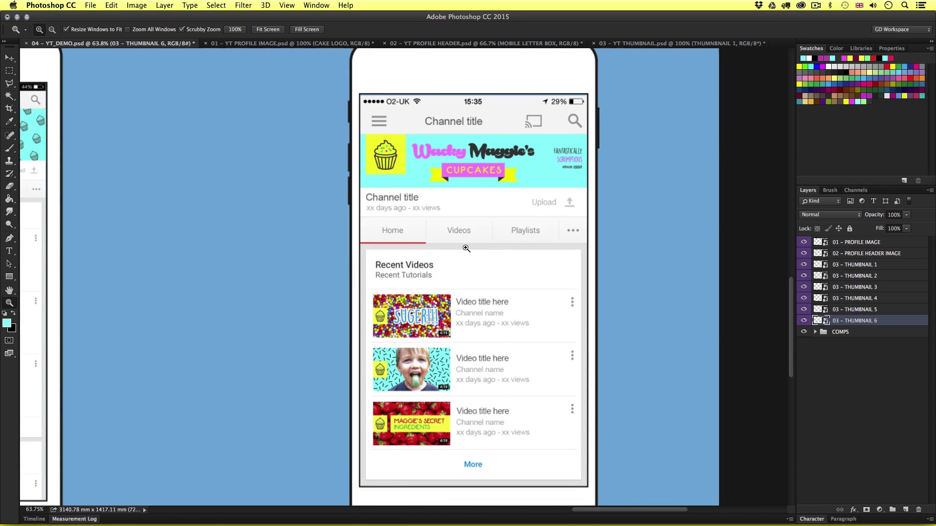
key(super+0)
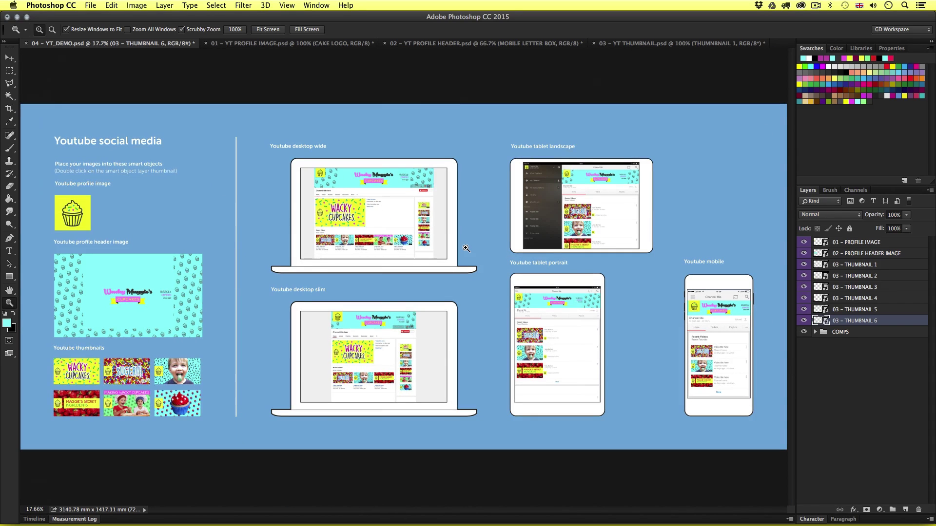
key(v)
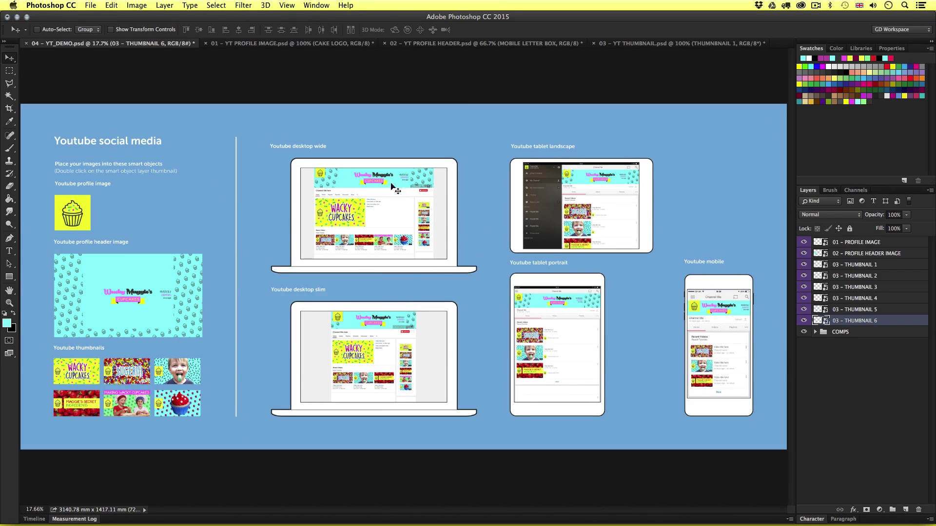
click(253, 43)
click(475, 44)
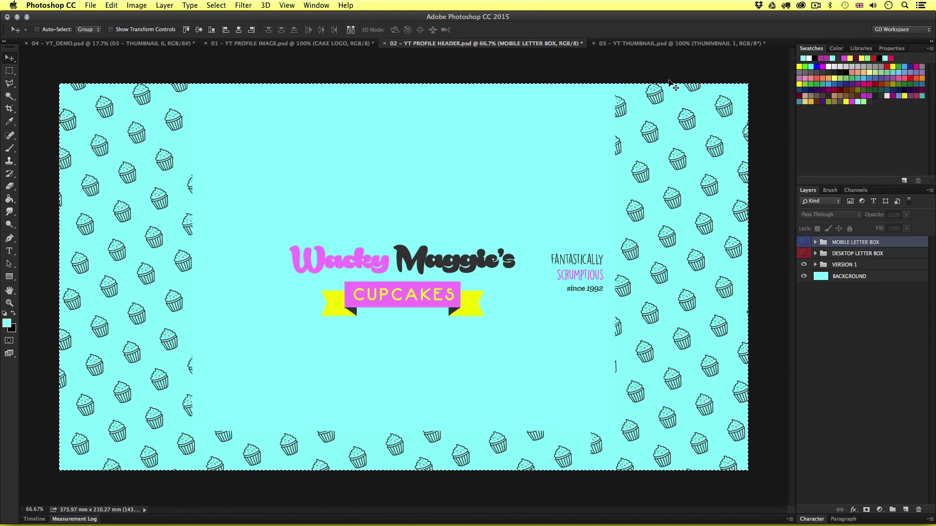
click(654, 45)
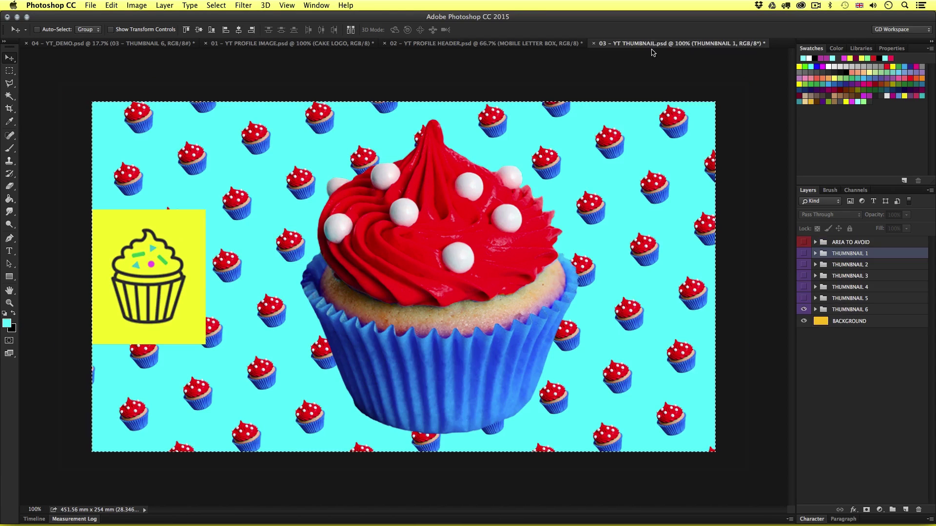
click(101, 45)
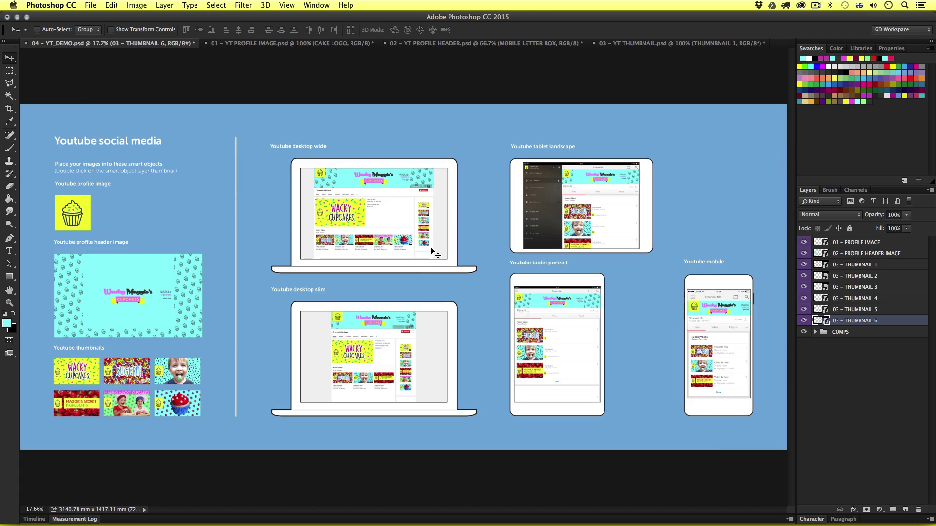